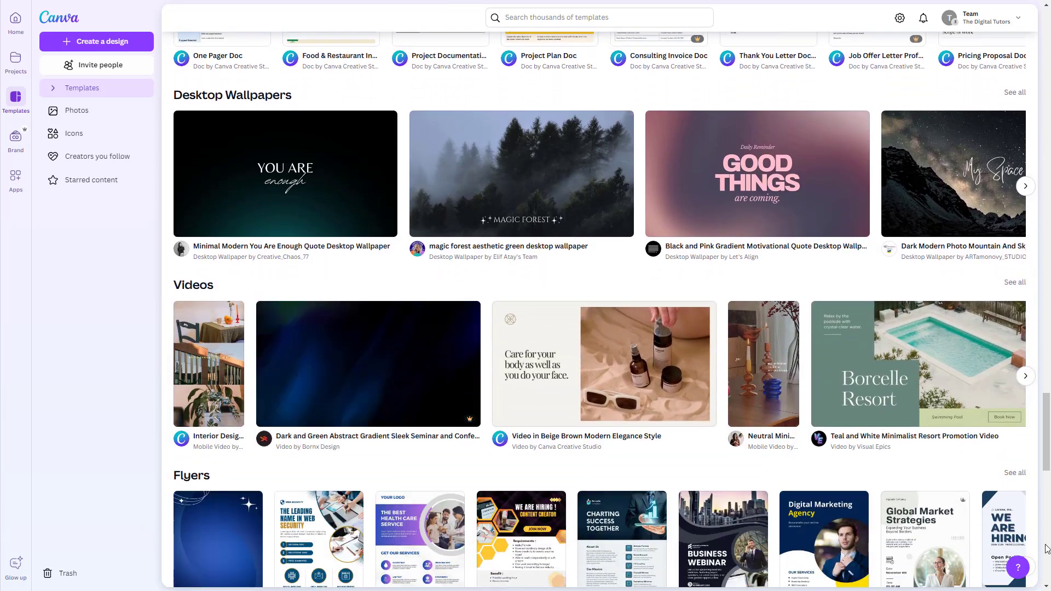
- Search the templates for "birthday invitation"
{"action": "scroll", "coordinate": [4, 112], "scroll_direction": "up", "scroll_amount": 20}
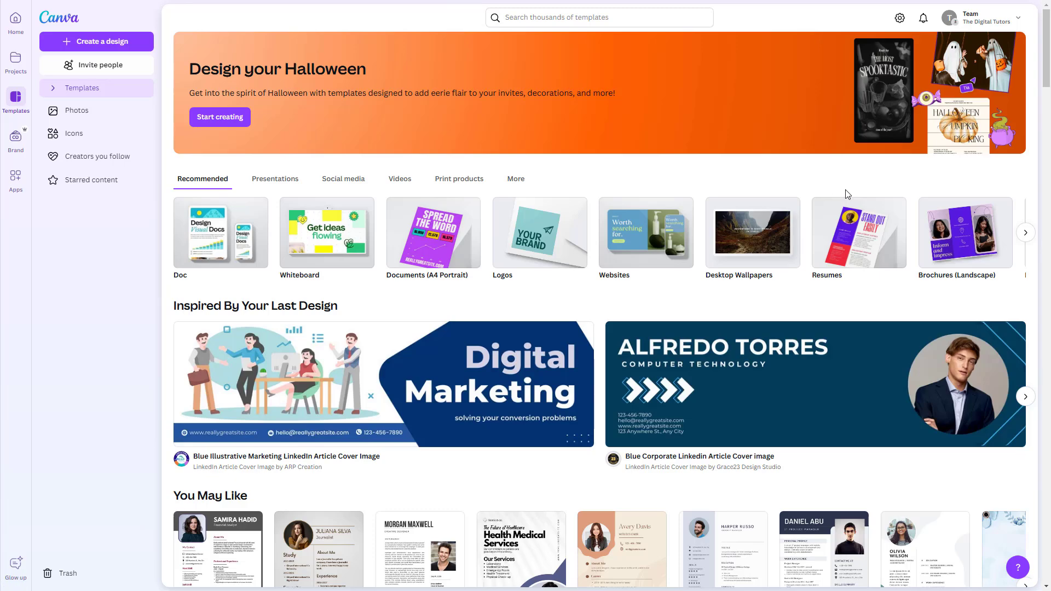
{"action": "left_click", "coordinate": [543, 17]}
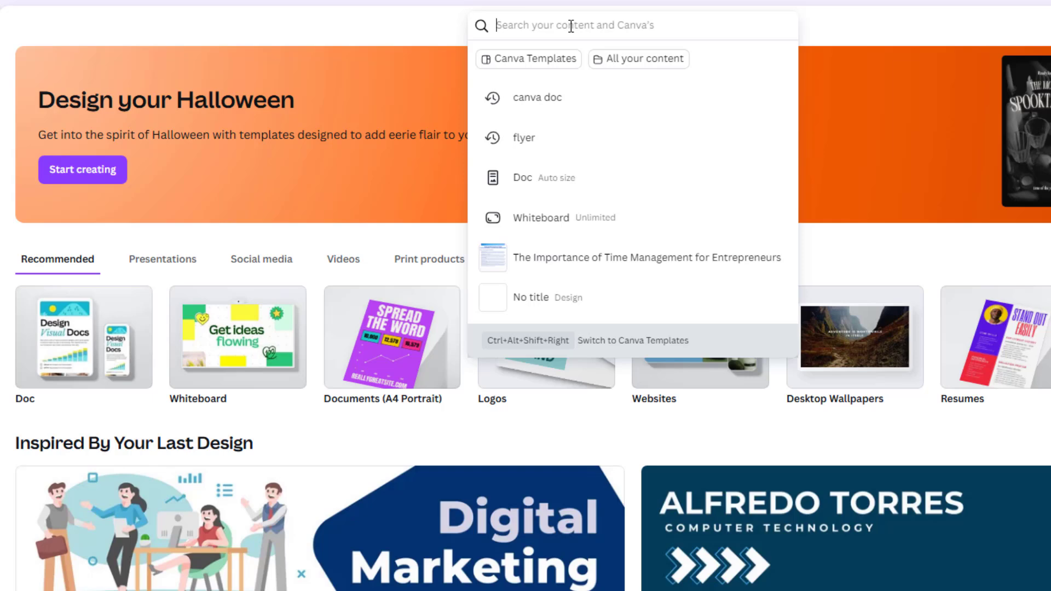
{"action": "type", "text": "birthday in"}
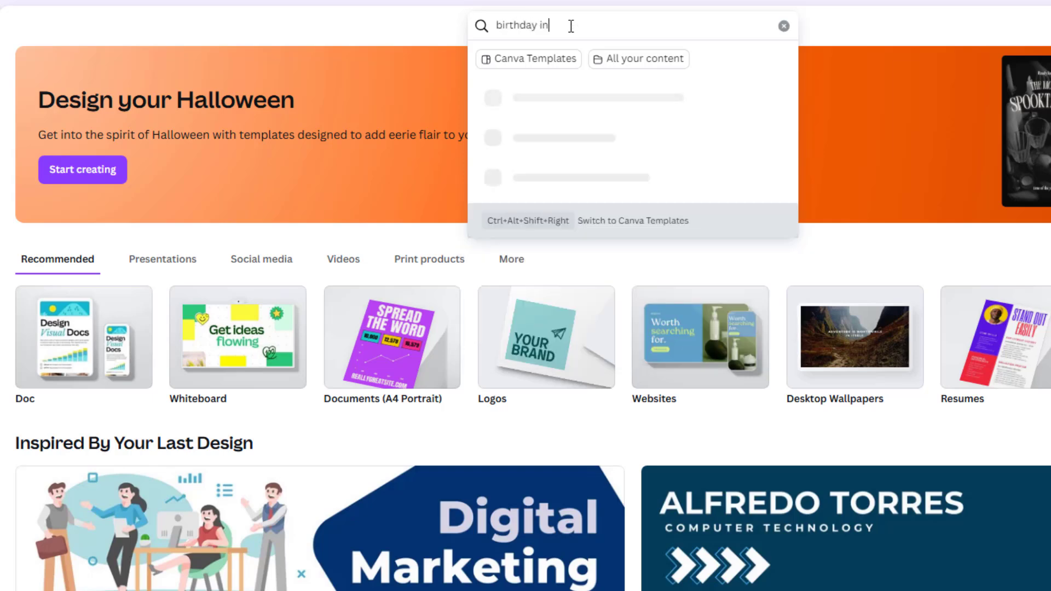
{"action": "type", "text": "vitation"}
{"action": "key", "text": "Return"}
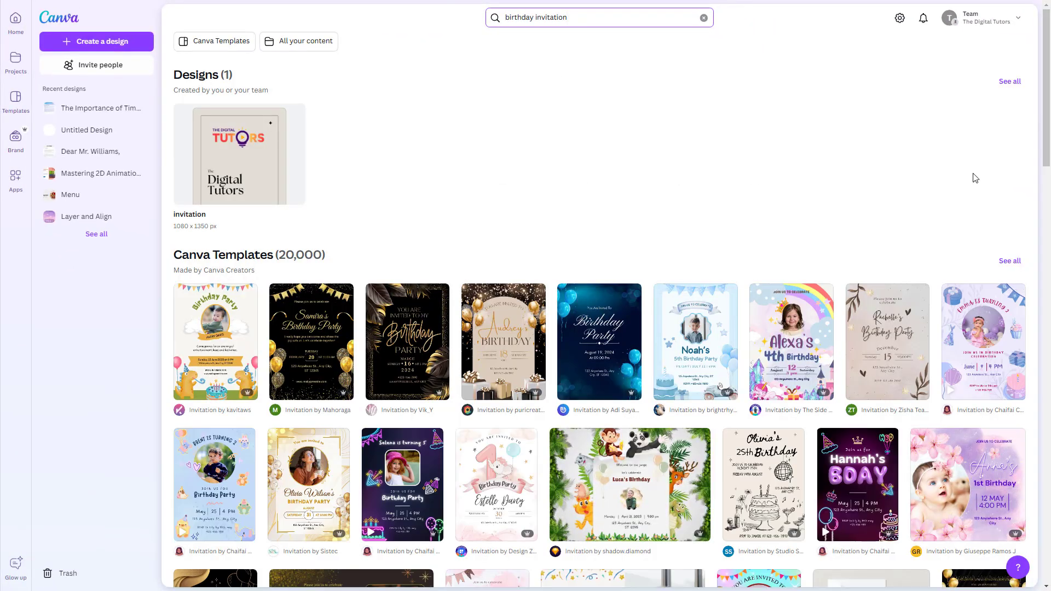
- Find the Colorful Pink and Yellow Magical Birthday Party Invitation template in the results and open it for customizing
{"action": "left_click_drag", "start_coordinate": [1048, 89], "coordinate": [1049, 410]}
{"action": "left_click", "coordinate": [724, 255]}
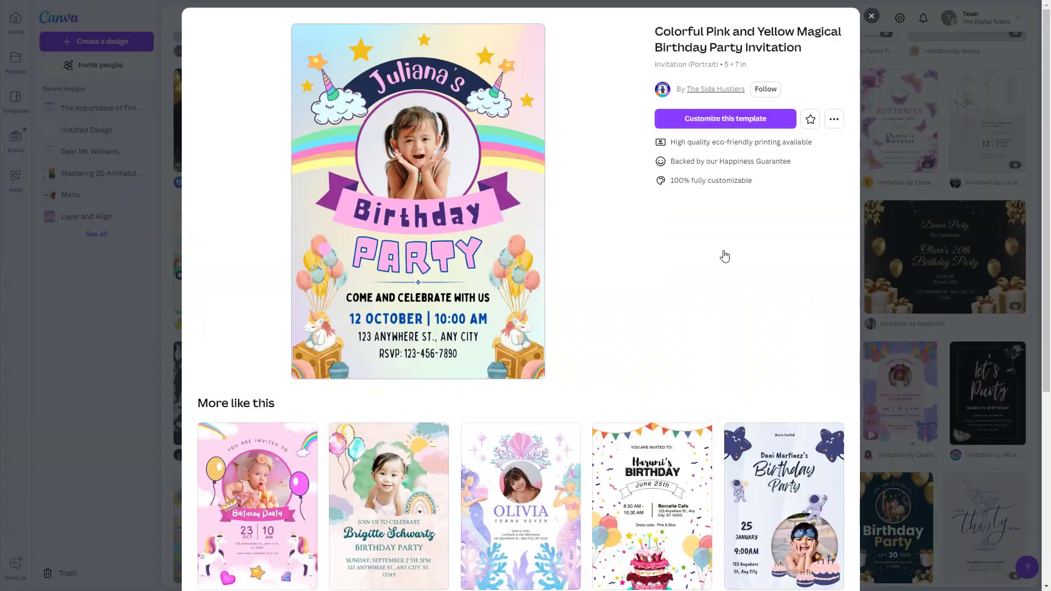
{"action": "left_click", "coordinate": [756, 121]}
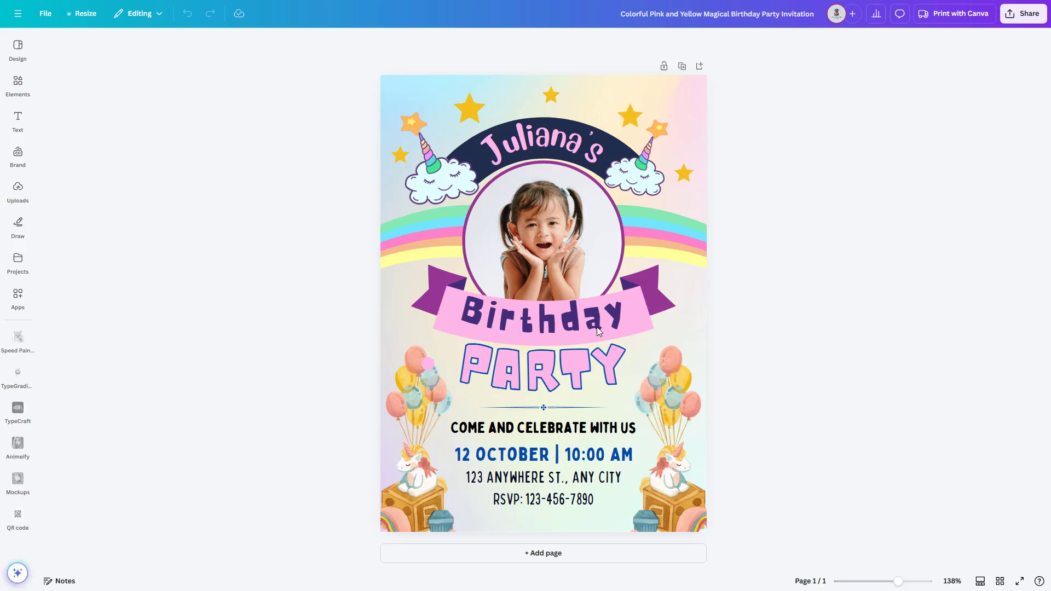
- Replace the name on the dark arch above the photo with the new birthday child's first name in possessive form
{"action": "left_click", "coordinate": [533, 144]}
{"action": "double_click", "coordinate": [534, 144]}
{"action": "type", "text": "Nick's"}
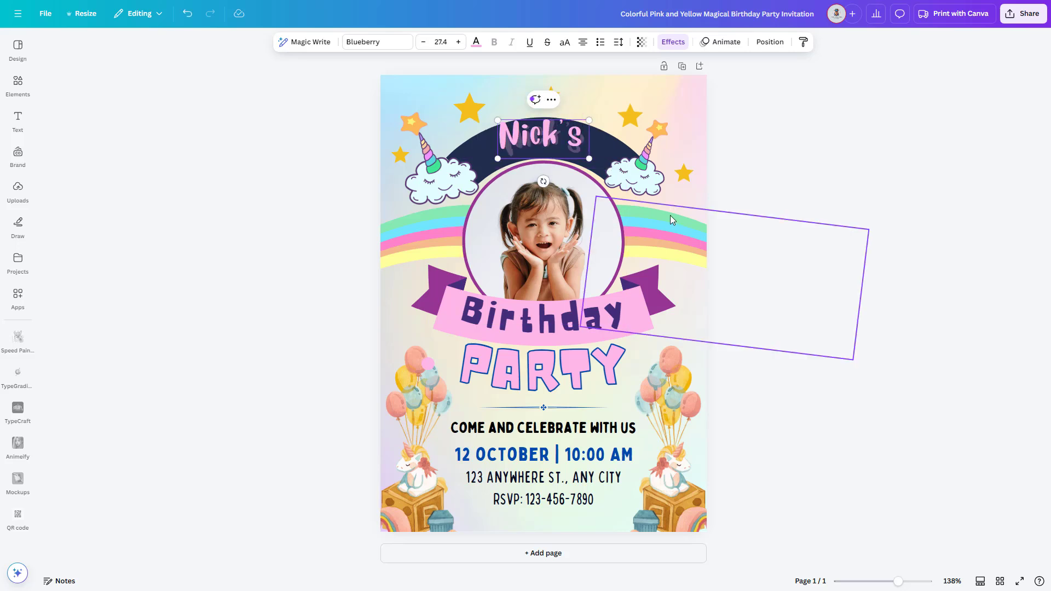
{"action": "left_click", "coordinate": [679, 151]}
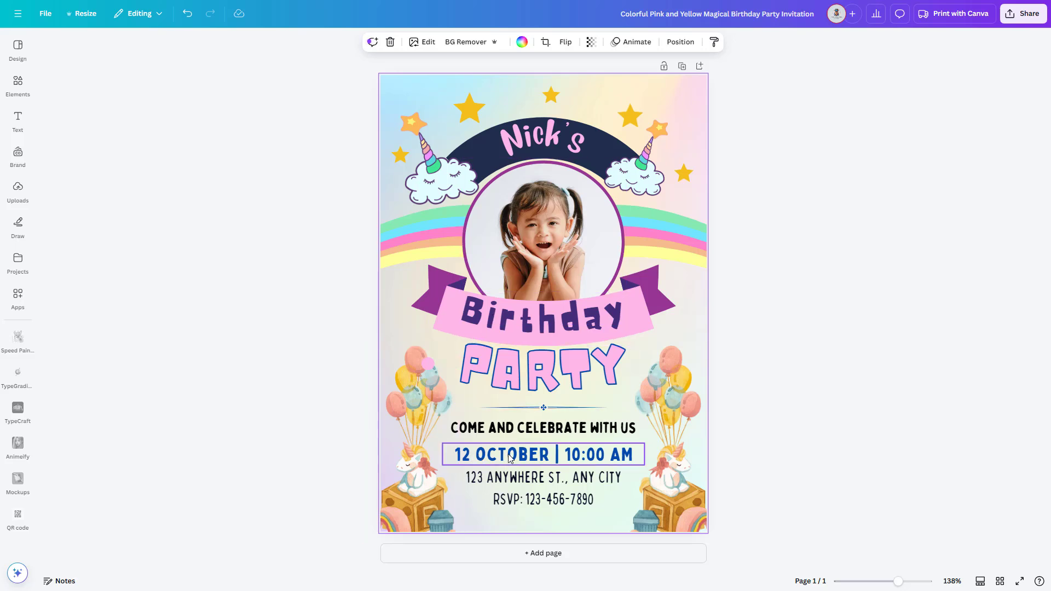
- Change the date in the blue date and time line to 22 JULY
{"action": "double_click", "coordinate": [487, 458]}
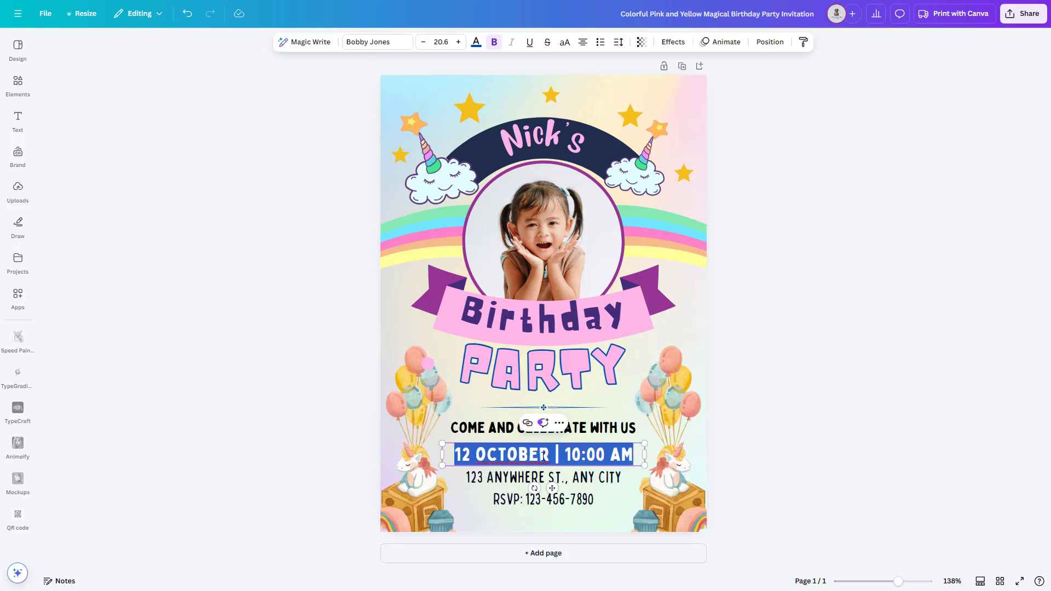
{"action": "key", "text": "Left"}
{"action": "key", "text": "Delete"}
{"action": "key", "text": "Delete"}
{"action": "key", "text": "Delete"}
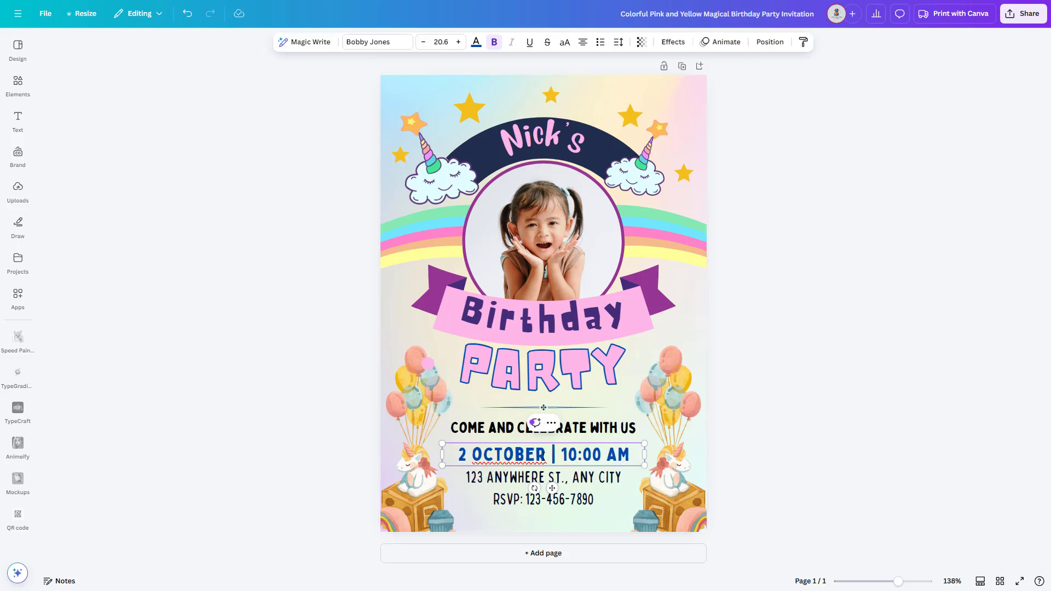
{"action": "type", "text": "22"}
{"action": "key", "text": "Delete"}
{"action": "key", "text": "Delete"}
{"action": "key", "text": "Delete"}
{"action": "key", "text": "Delete"}
{"action": "key", "text": "Delete"}
{"action": "key", "text": "Delete"}
{"action": "key", "text": "Delete"}
{"action": "key", "text": "Delete"}
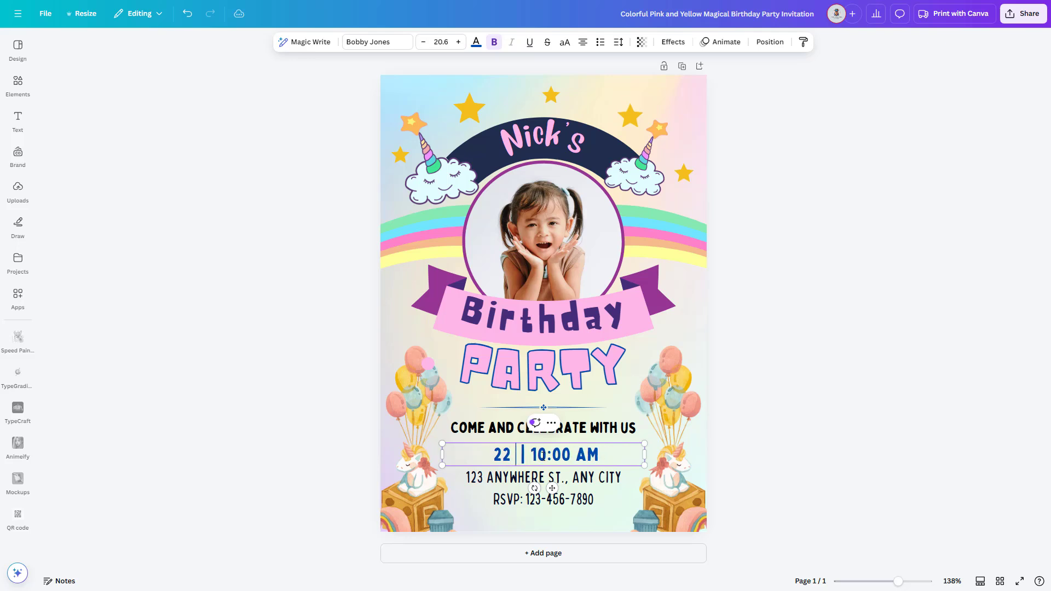
{"action": "type", "text": "JULY"}
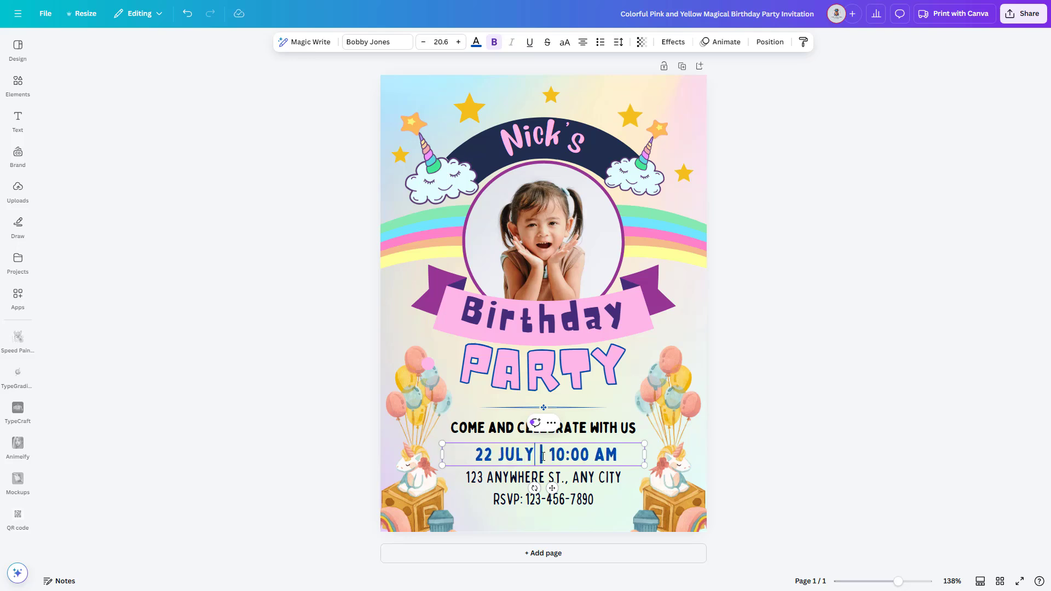
- Change the party time beside the date to 8:00 PM
{"action": "key", "text": "Delete"}
{"action": "key", "text": "Delete"}
{"action": "type", "text": "8"}
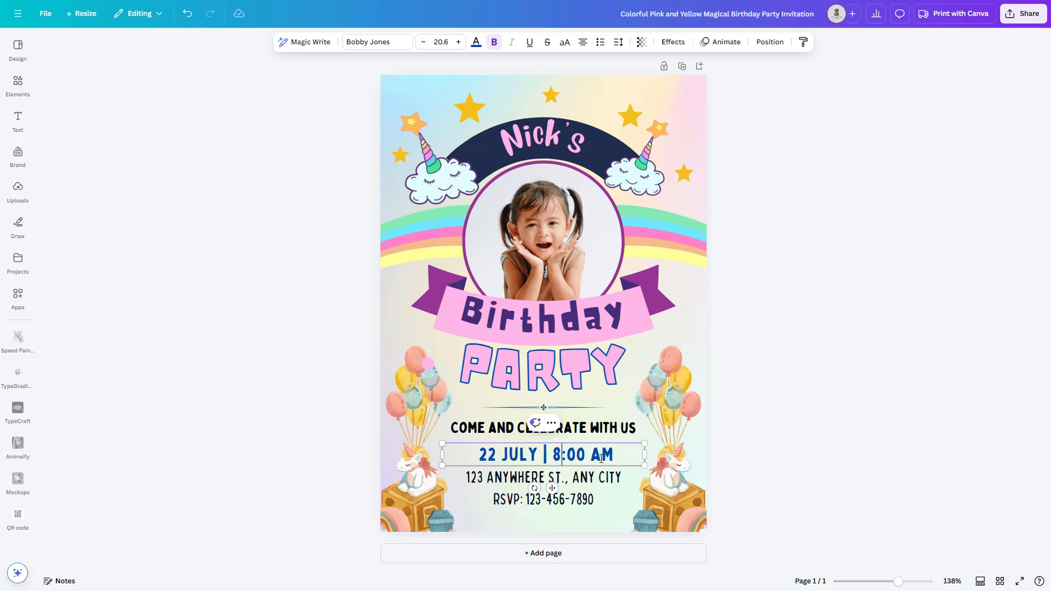
{"action": "key", "text": "Right"}
{"action": "key", "text": "Right"}
{"action": "key", "text": "Right"}
{"action": "key", "text": "Right"}
{"action": "key", "text": "Delete"}
{"action": "type", "text": "P"}
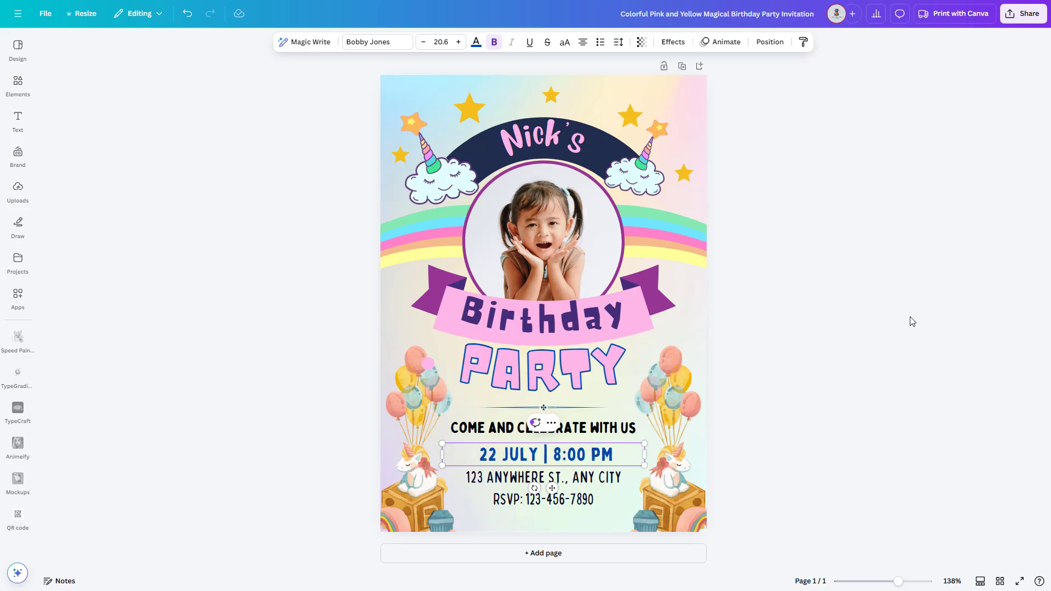
{"action": "left_click", "coordinate": [549, 480]}
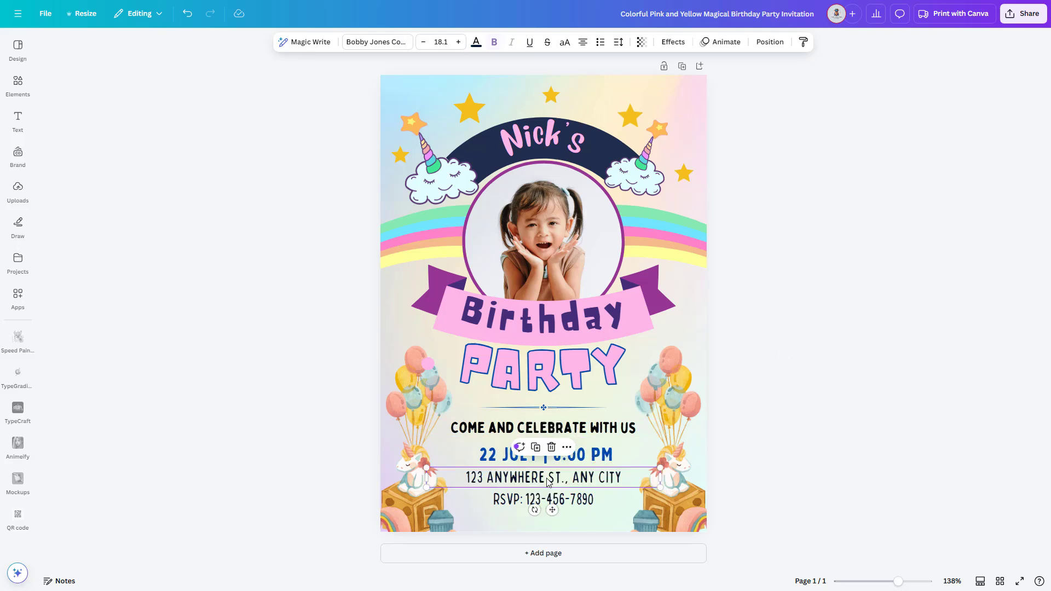
{"action": "left_click", "coordinate": [569, 500]}
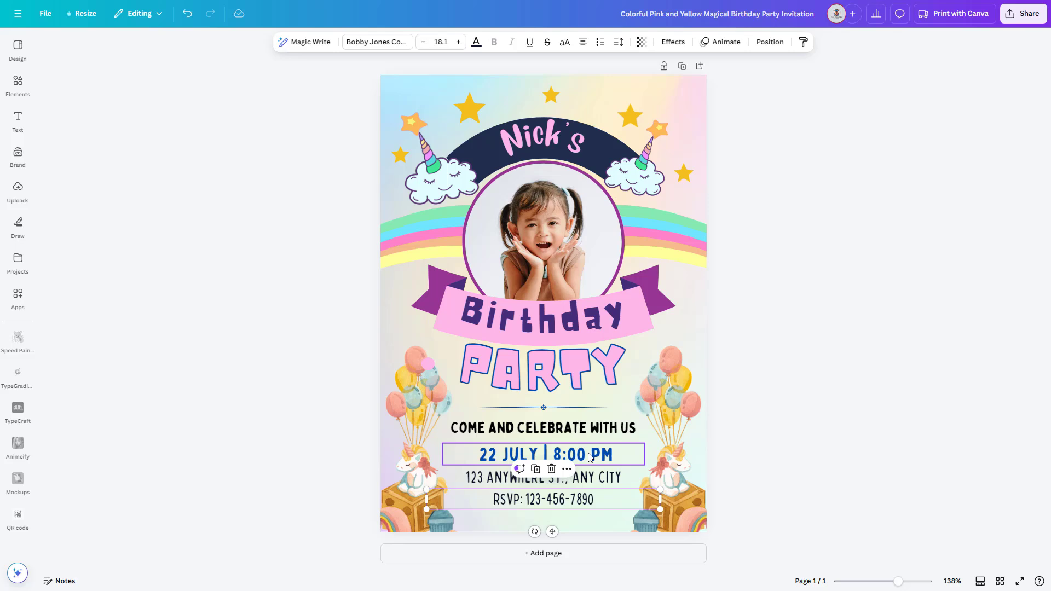
- Try a slightly larger size on the Birthday and PARTY headings together, revert it, and set their font to Bobby Jones Soft
{"action": "left_click", "coordinate": [570, 318]}
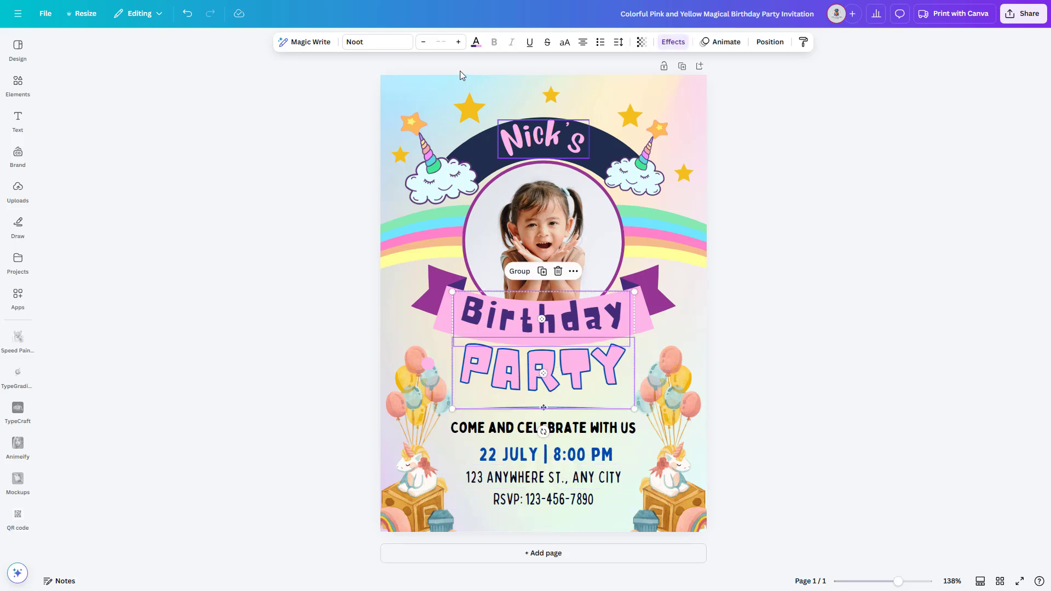
{"action": "left_click", "coordinate": [458, 42]}
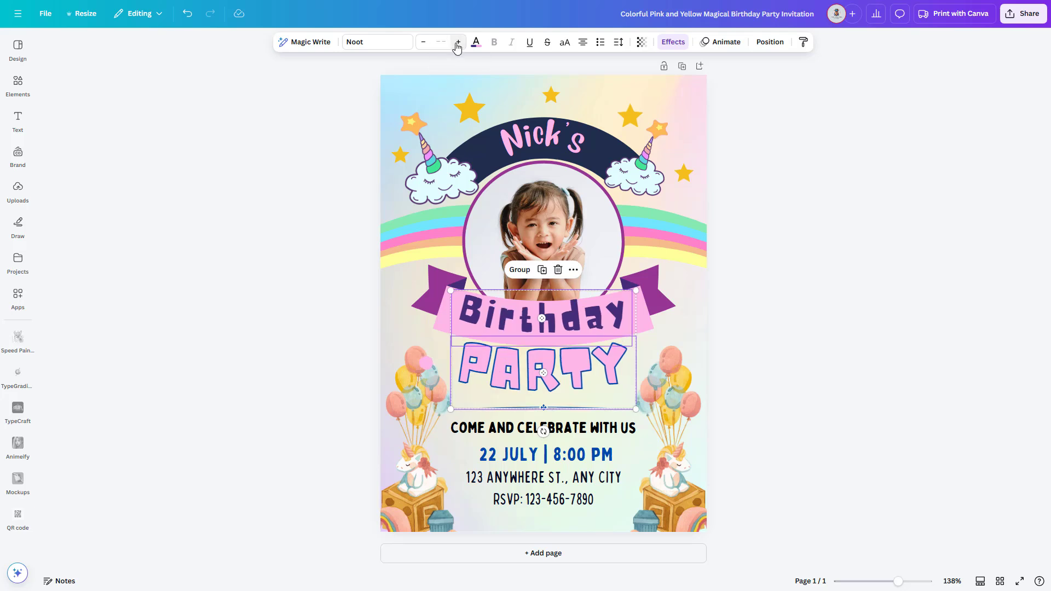
{"action": "left_click", "coordinate": [423, 42]}
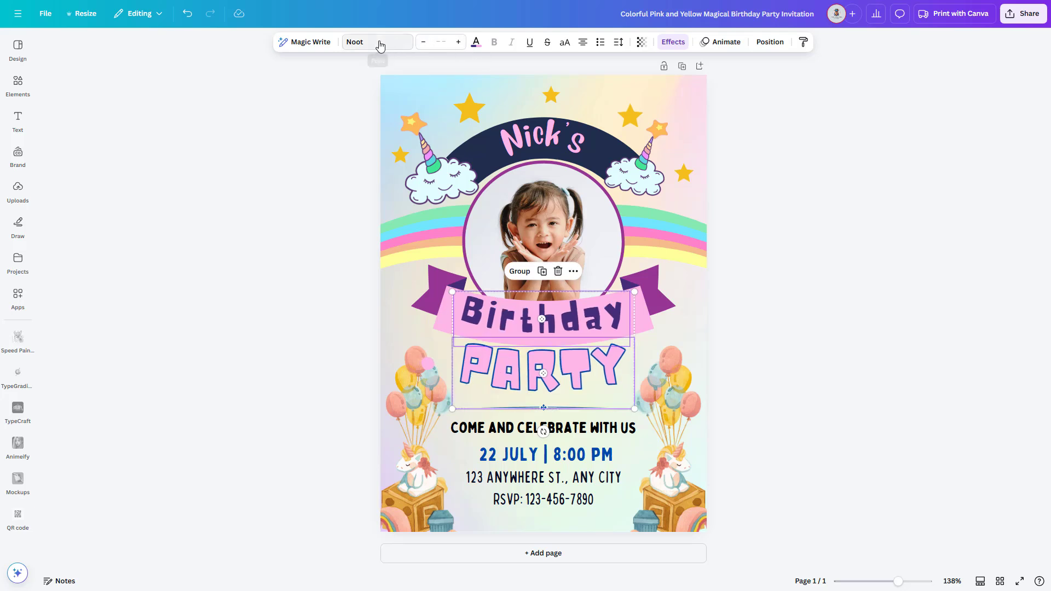
{"action": "left_click", "coordinate": [366, 43]}
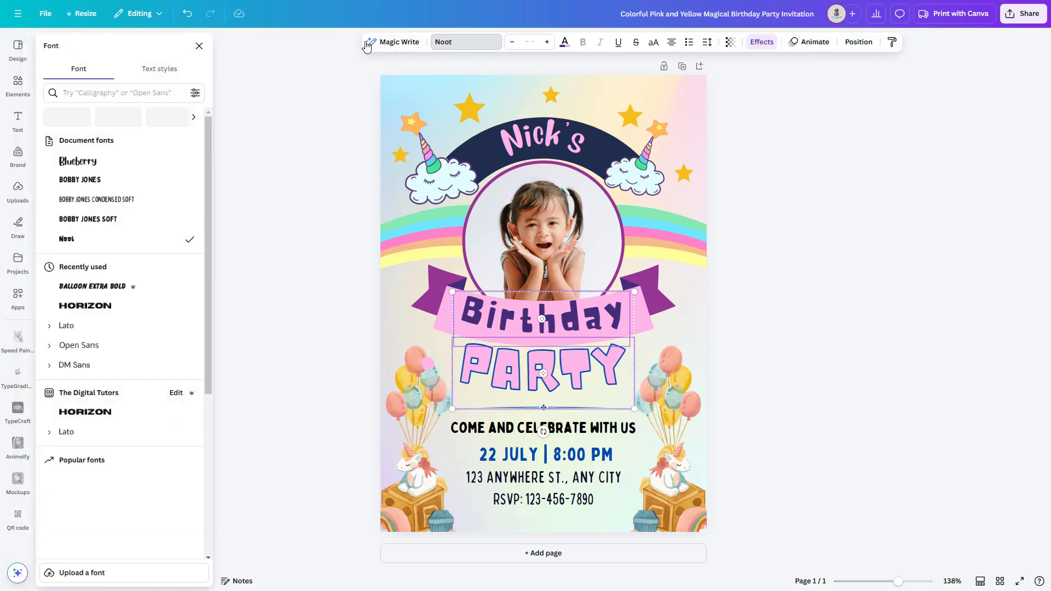
{"action": "left_click", "coordinate": [98, 181]}
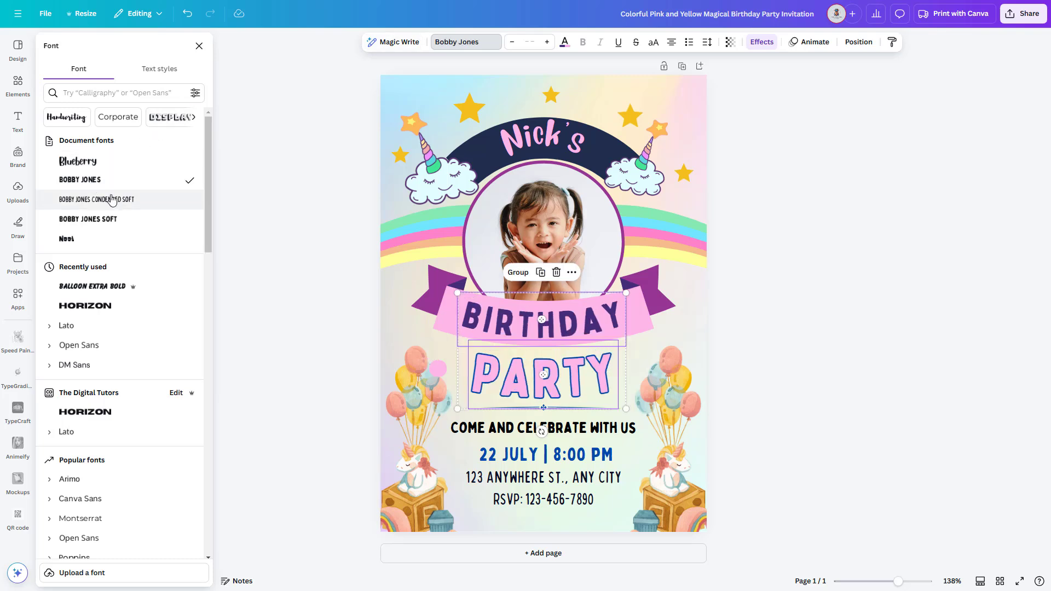
{"action": "left_click", "coordinate": [91, 221]}
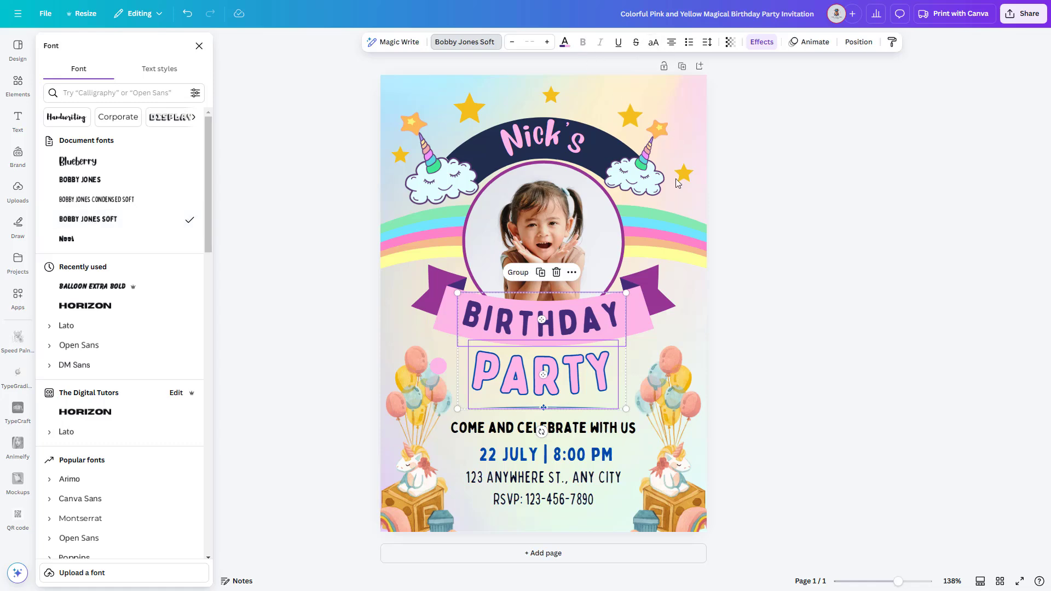
- Recolor the PARTY heading to the medium violet-blue from the default solid colors
{"action": "left_click", "coordinate": [579, 366]}
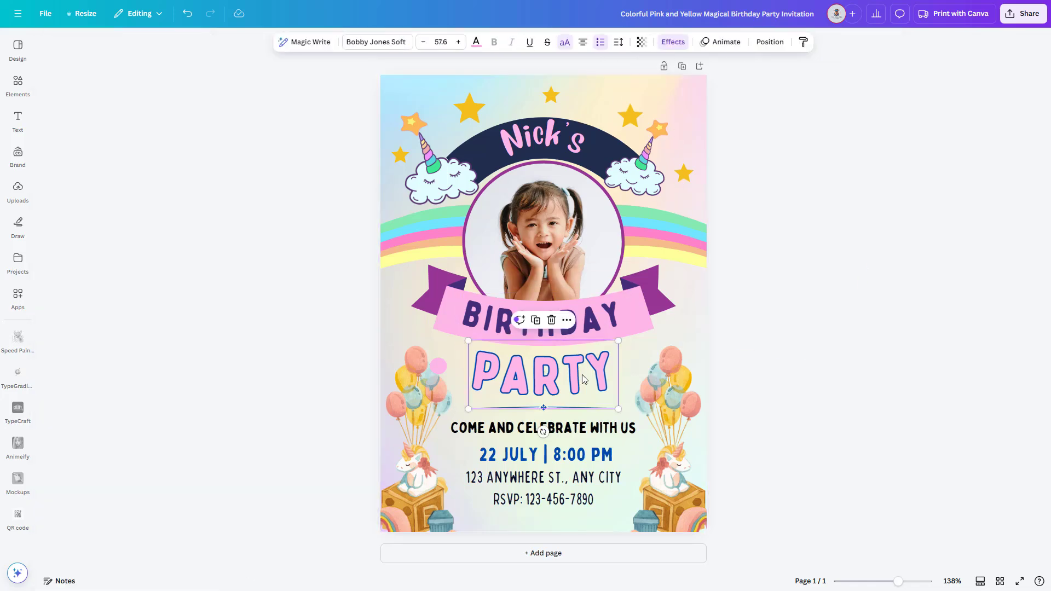
{"action": "left_click", "coordinate": [476, 42]}
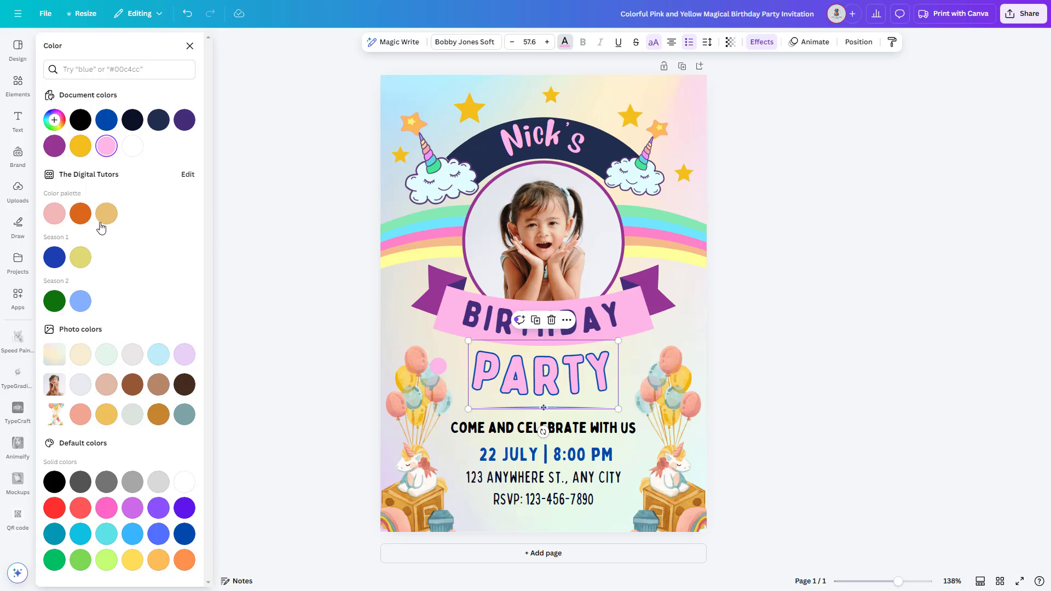
{"action": "left_click", "coordinate": [159, 534]}
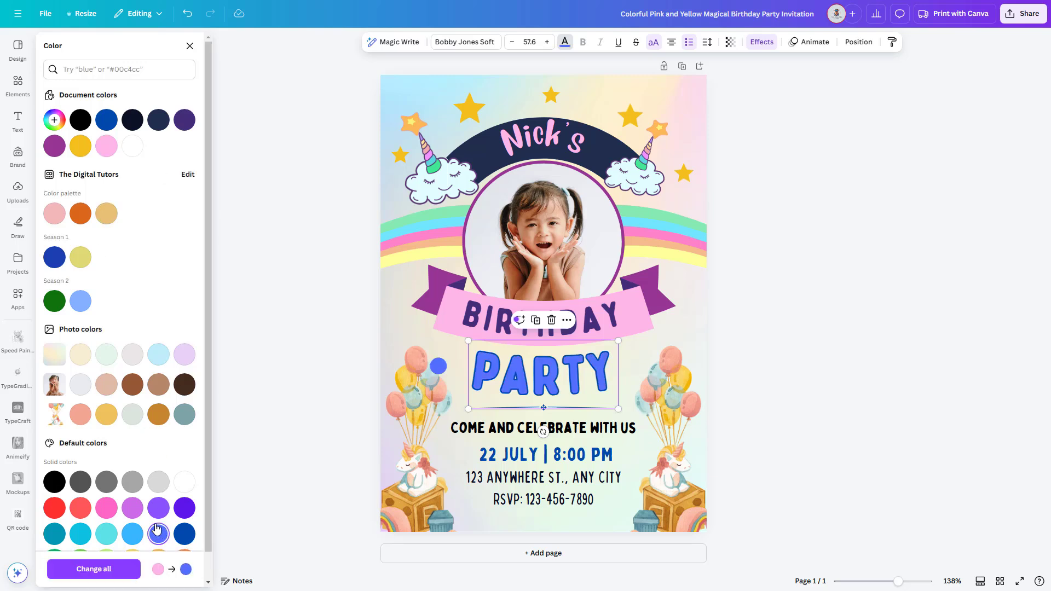
- Recolor the ribbon behind BIRTHDAY, using the brand palette's tan for the pink band and the Season 1 blue for the purple tails
{"action": "left_click", "coordinate": [450, 318]}
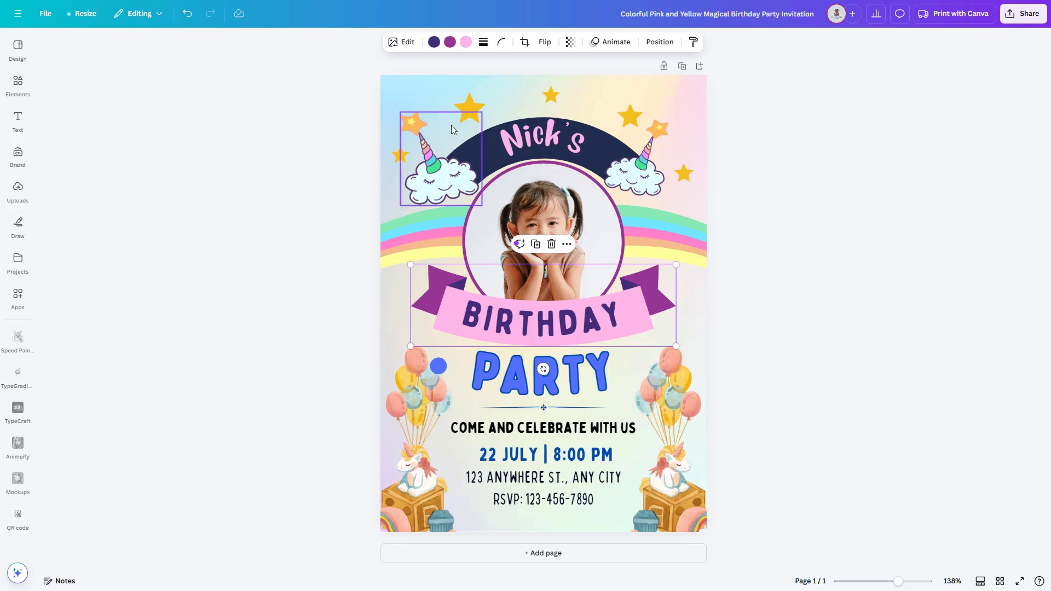
{"action": "left_click", "coordinate": [465, 42]}
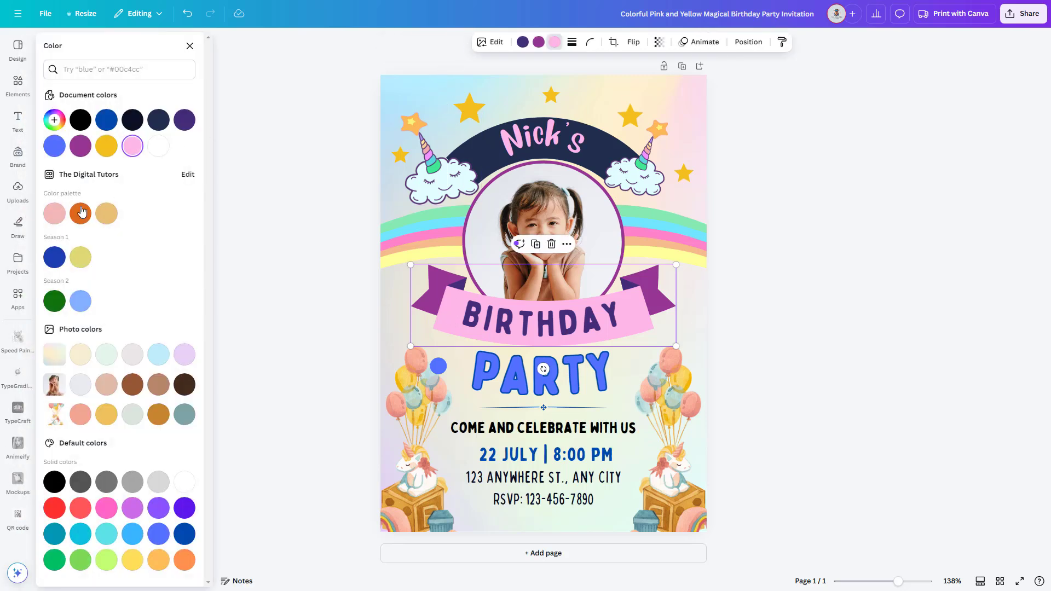
{"action": "left_click", "coordinate": [107, 217]}
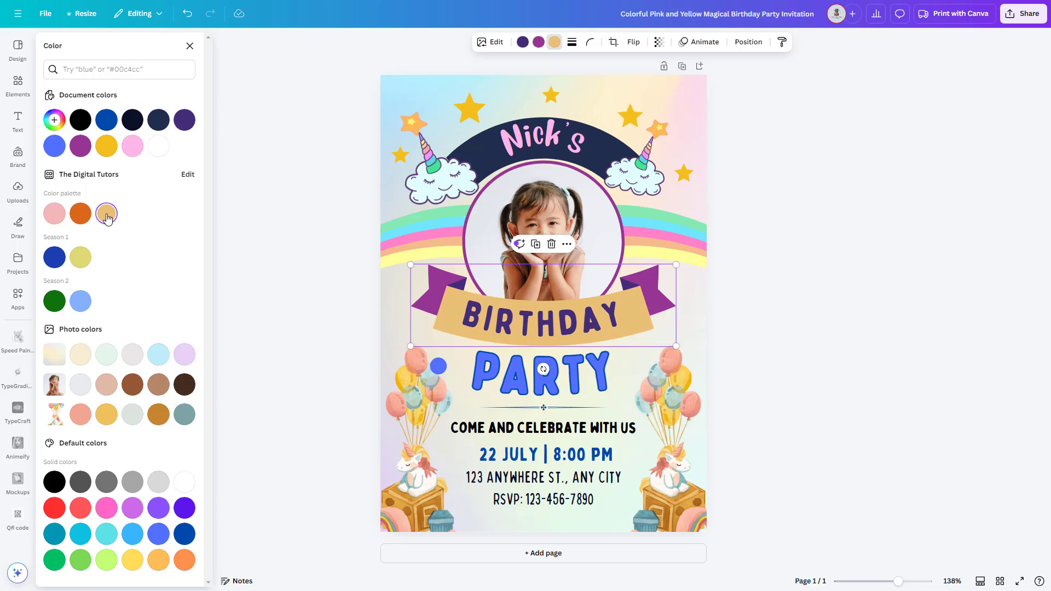
{"action": "left_click", "coordinate": [539, 46]}
{"action": "left_click", "coordinate": [54, 257]}
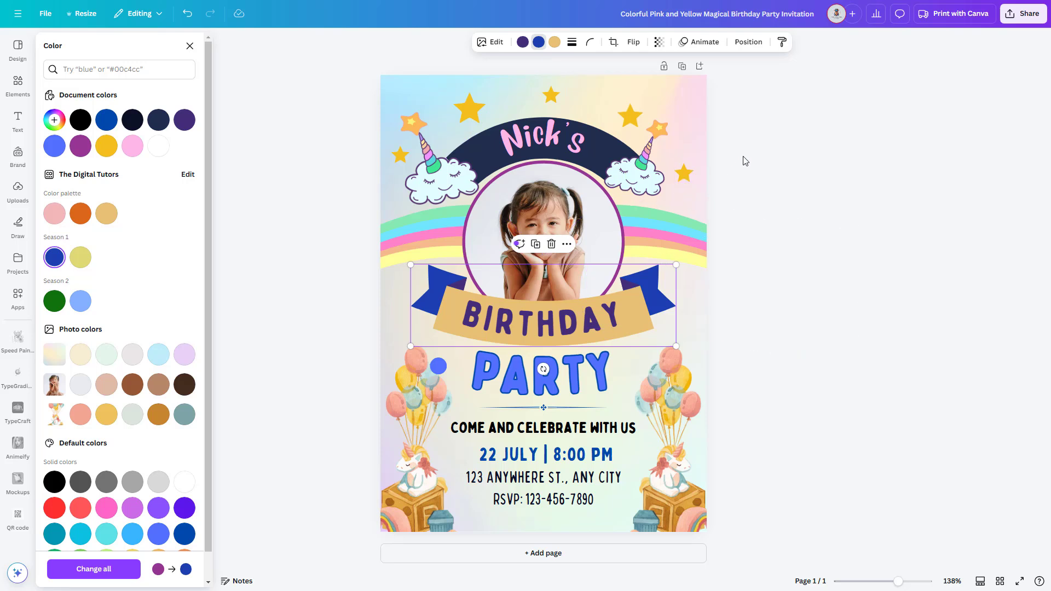
{"action": "key", "text": "Escape"}
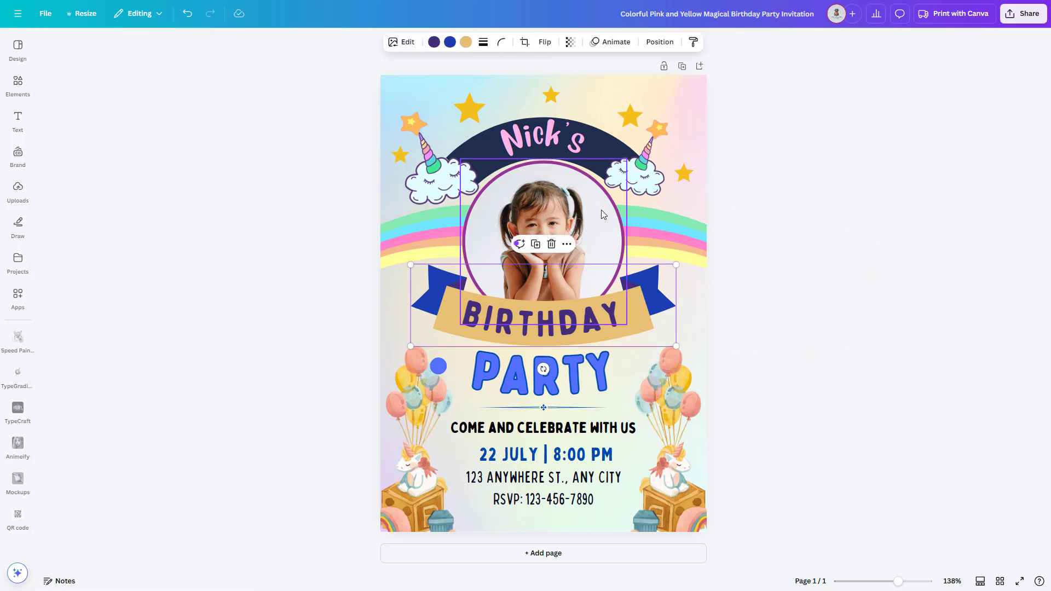
- Replace the girl's photo in the circular frame with the uploaded photo of the toddler in a striped shirt
{"action": "left_click", "coordinate": [482, 228]}
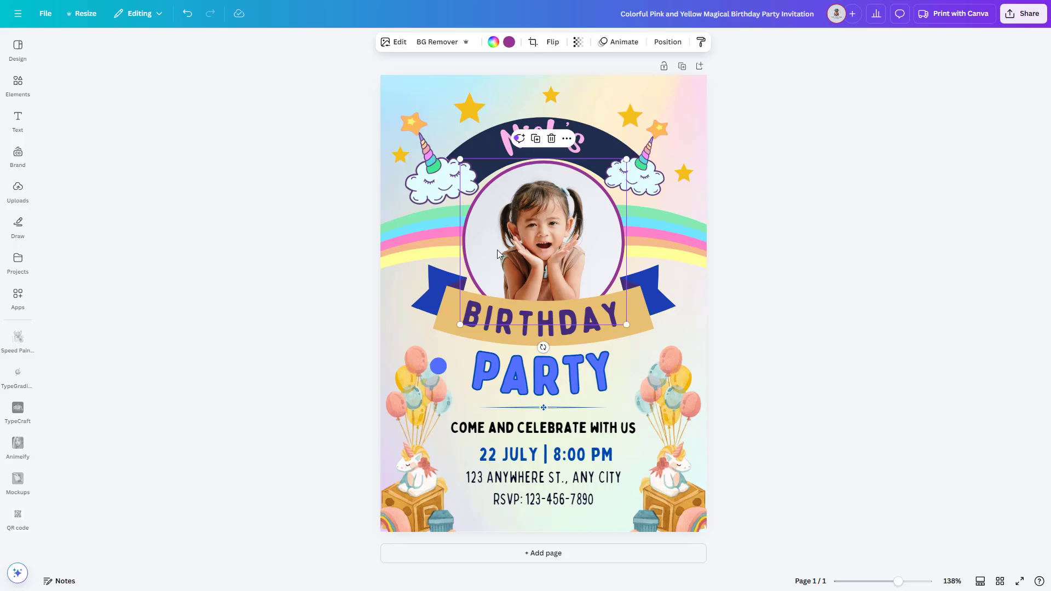
{"action": "key", "text": "Delete"}
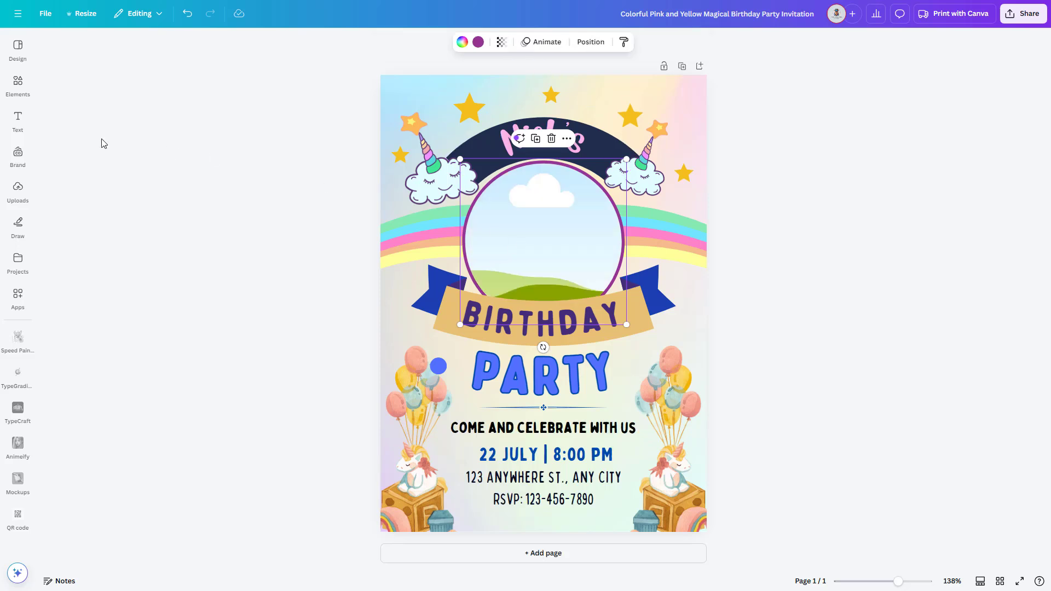
{"action": "left_click", "coordinate": [15, 189]}
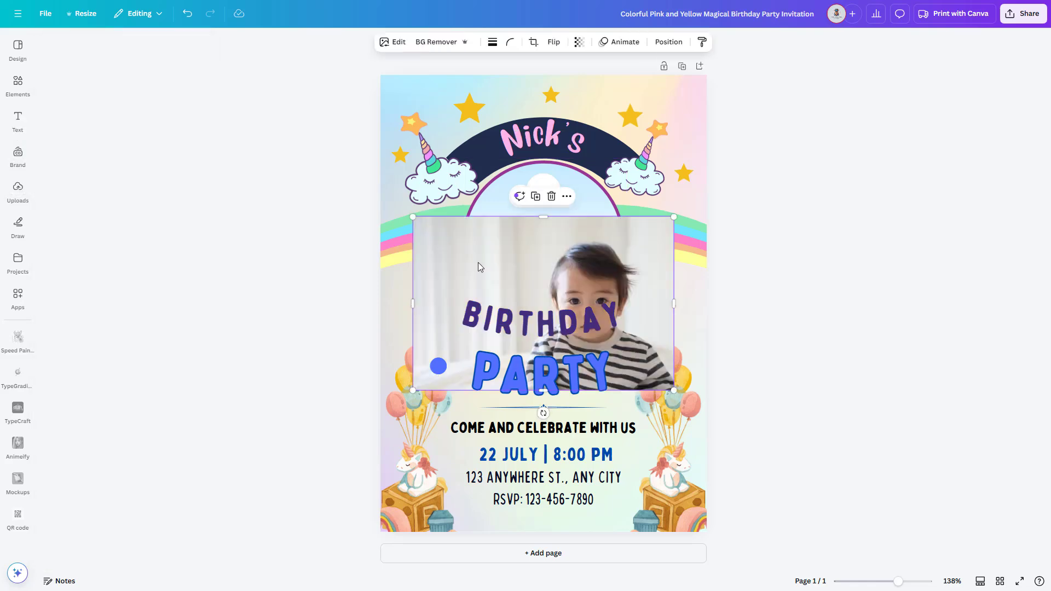
{"action": "left_click_drag", "start_coordinate": [555, 263], "coordinate": [499, 255]}
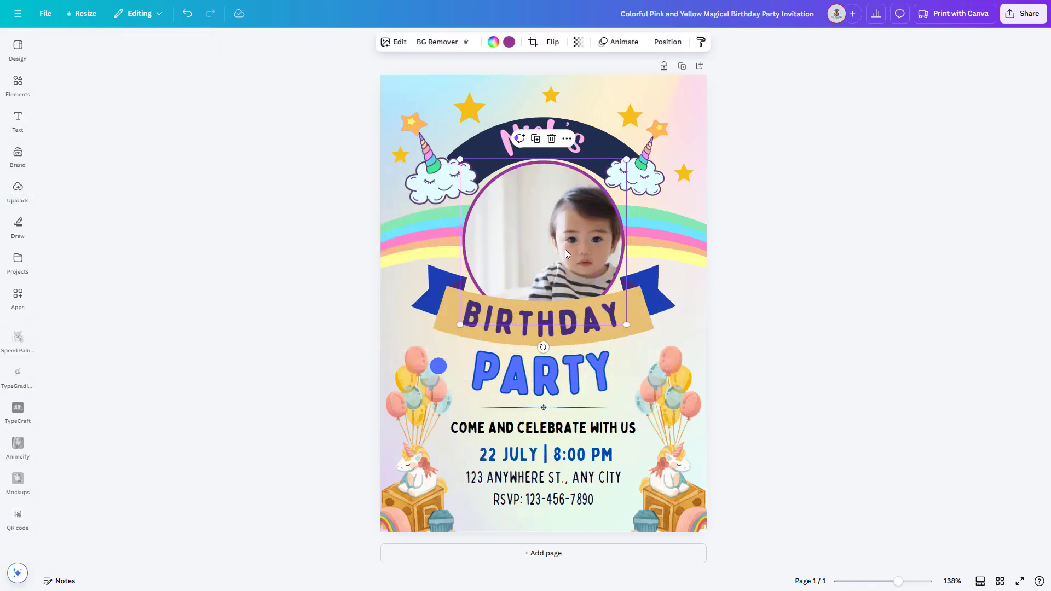
- Reposition the toddler's photo within the circular frame so that the face sits in the middle of the circle
{"action": "double_click", "coordinate": [518, 246]}
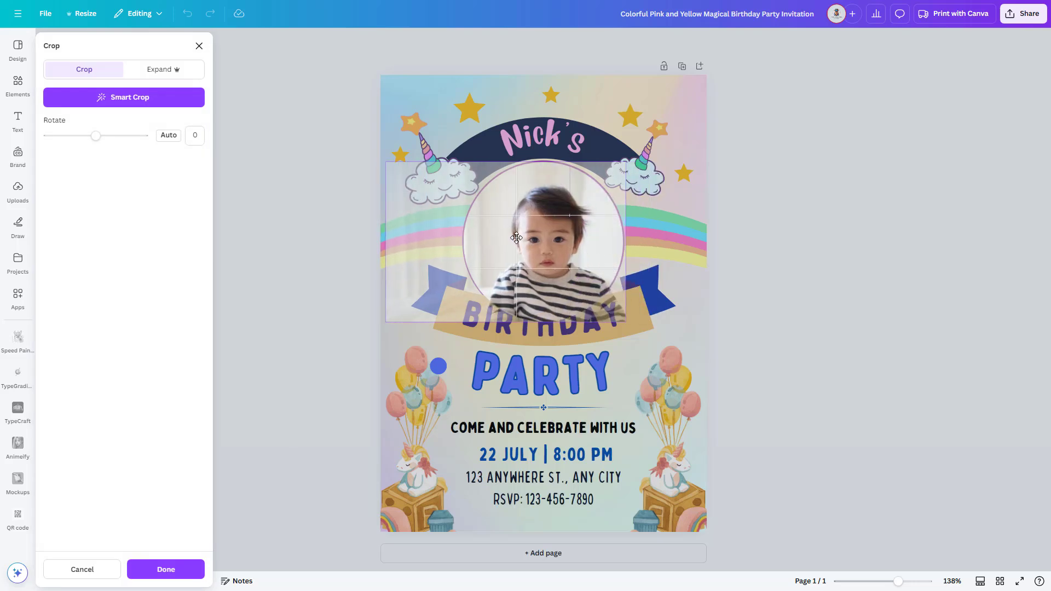
{"action": "left_click", "coordinate": [738, 241]}
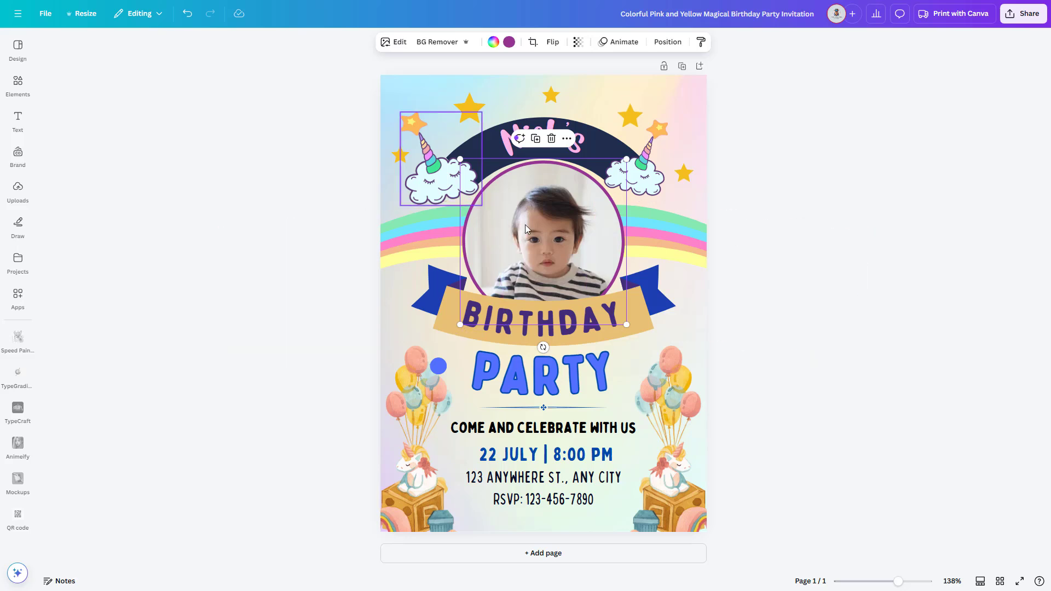
- Delete the two unicorn-and-balloon illustrations from the lower corners of the invitation
{"action": "left_click", "coordinate": [677, 454]}
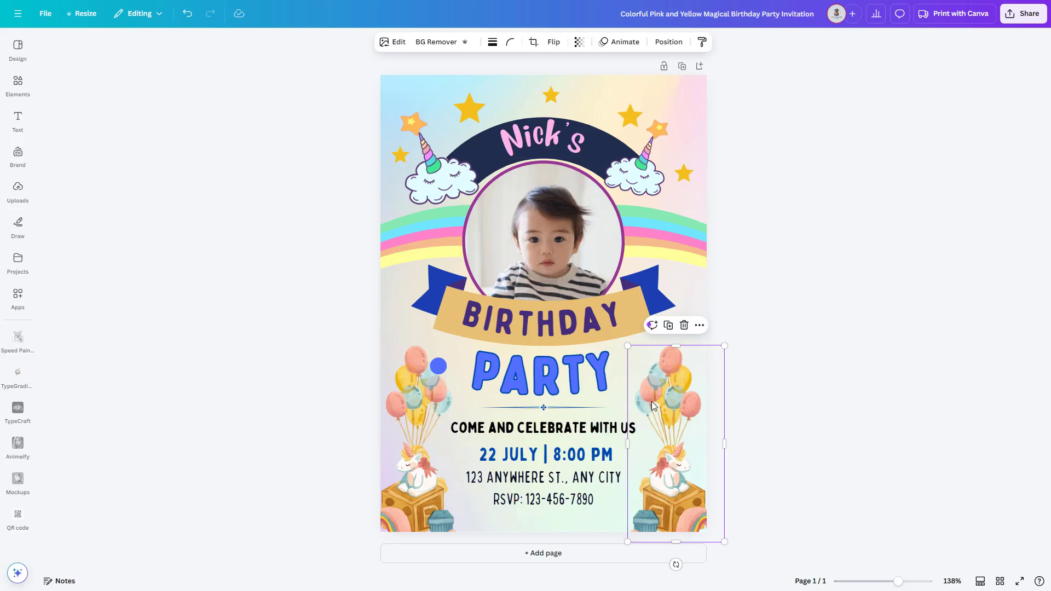
{"action": "key", "text": "Delete"}
{"action": "left_click", "coordinate": [412, 411]}
{"action": "key", "text": "Delete"}
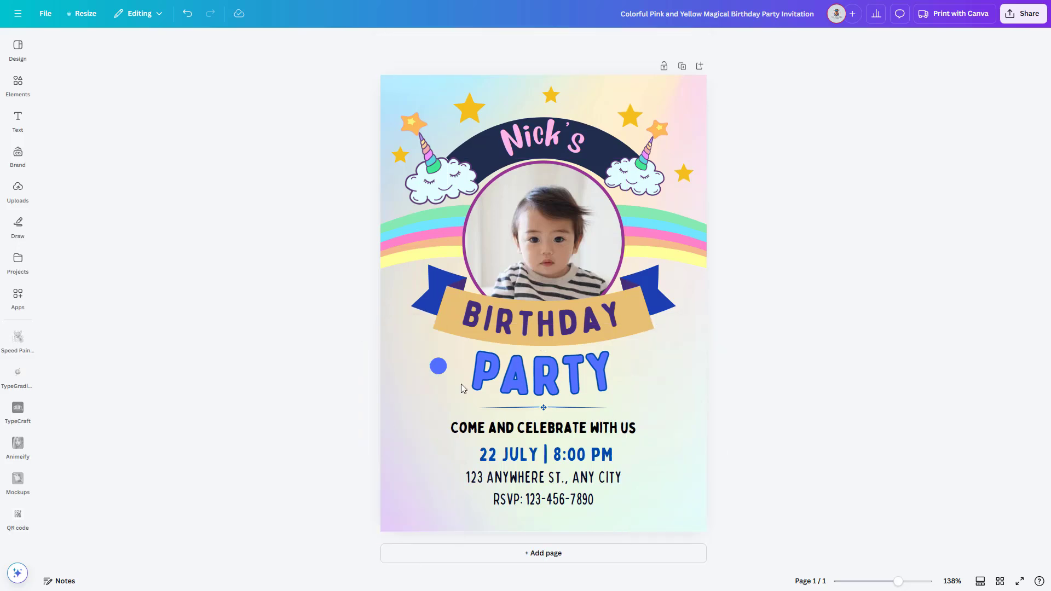
- Search the elements library for "birthday party" and browse the full set of graphics
{"action": "left_click", "coordinate": [18, 82]}
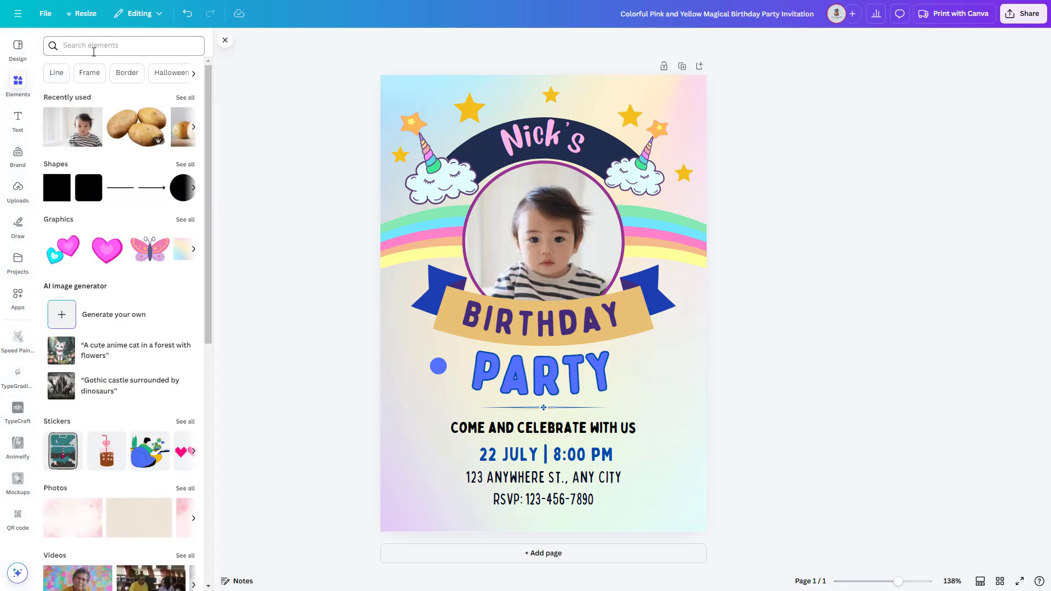
{"action": "left_click", "coordinate": [94, 48]}
{"action": "type", "text": "birthday party"}
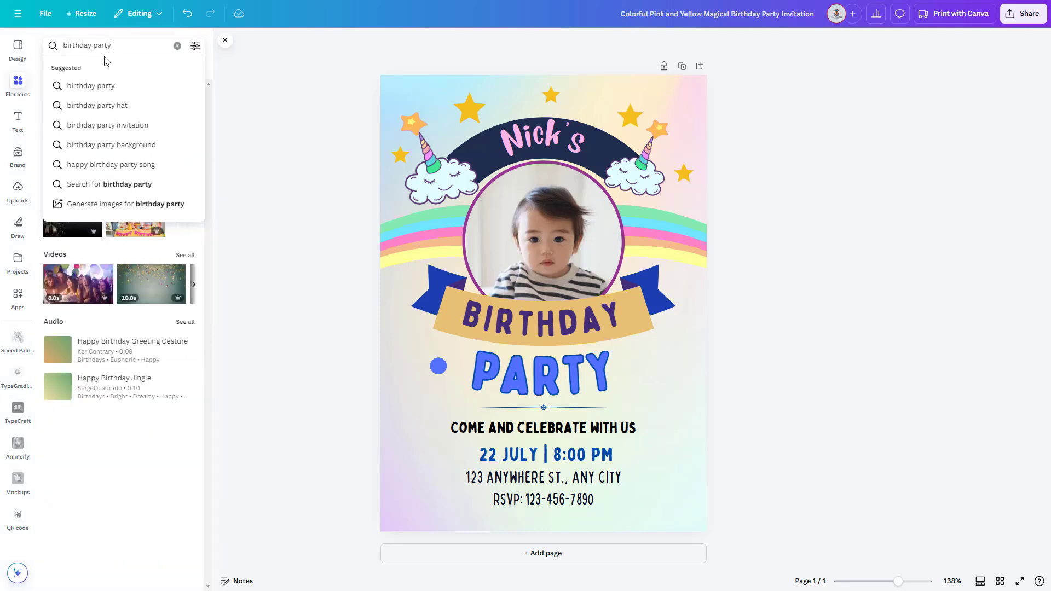
{"action": "key", "text": "Return"}
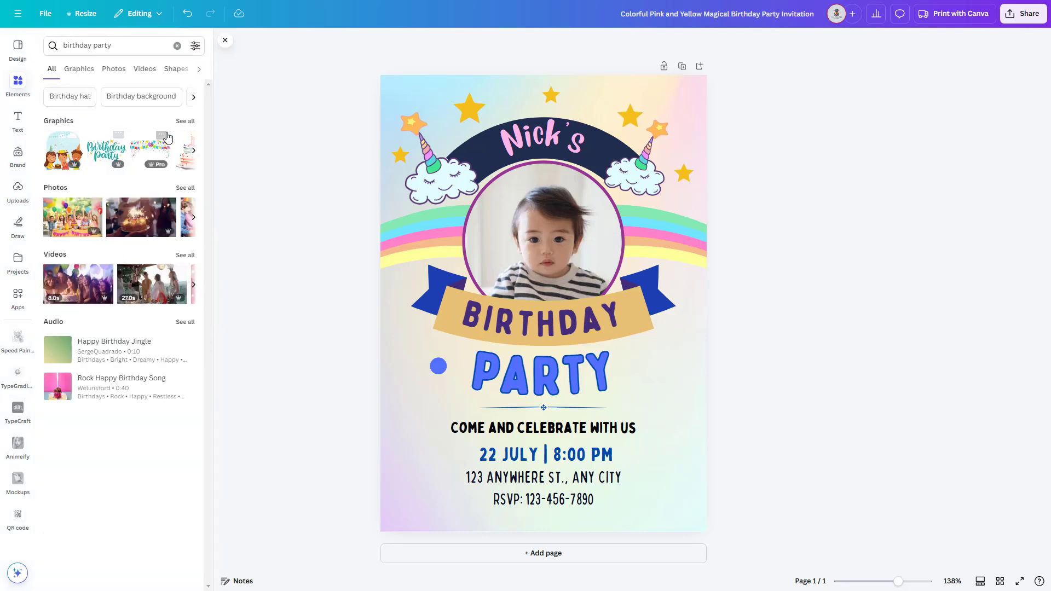
{"action": "left_click", "coordinate": [185, 124]}
{"action": "scroll", "coordinate": [140, 193], "scroll_direction": "down", "scroll_amount": 3}
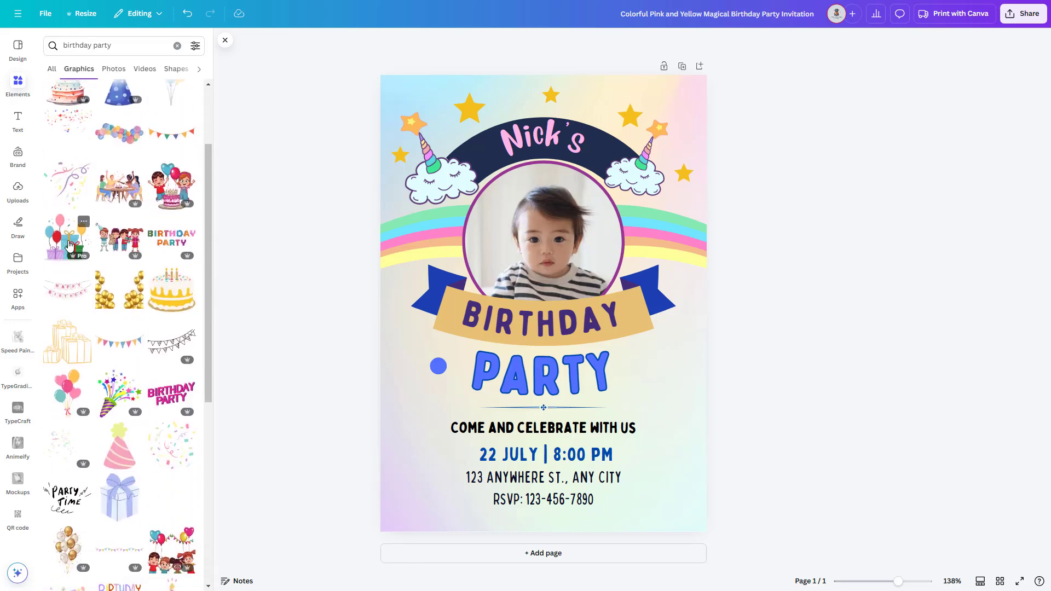
- Insert the balloons-and-gift-boxes graphic at the invitation's lower right corner and place a duplicate at its lower left corner
{"action": "left_click", "coordinate": [66, 236]}
{"action": "left_click_drag", "start_coordinate": [528, 274], "coordinate": [629, 422]}
{"action": "left_click", "coordinate": [651, 371]}
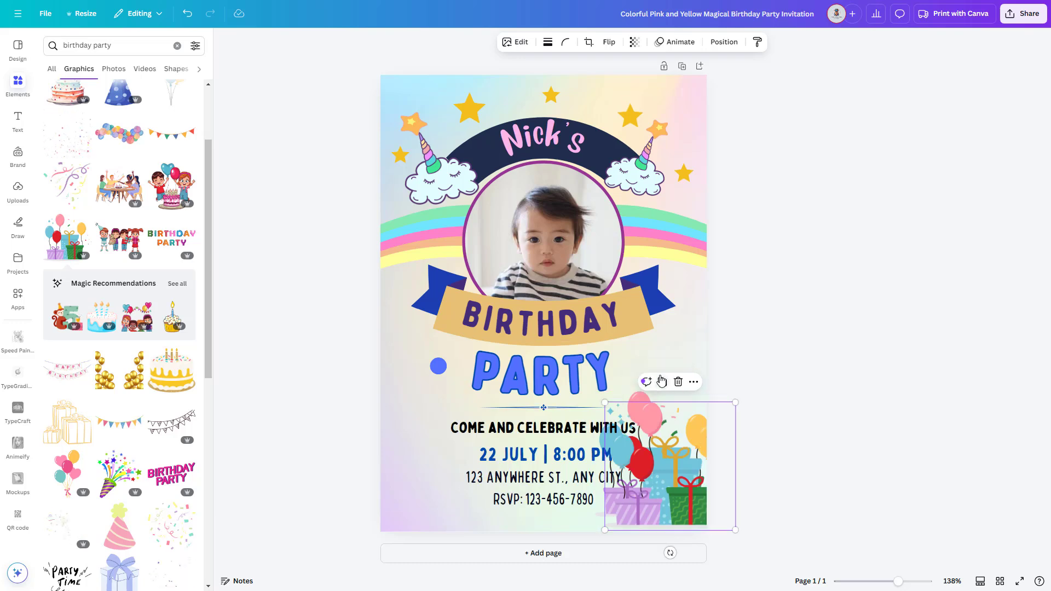
{"action": "left_click_drag", "start_coordinate": [666, 449], "coordinate": [429, 450]}
- Reorder the layers so that both balloons-and-gift-boxes graphics lie behind the invitation's text
{"action": "left_click", "coordinate": [739, 263]}
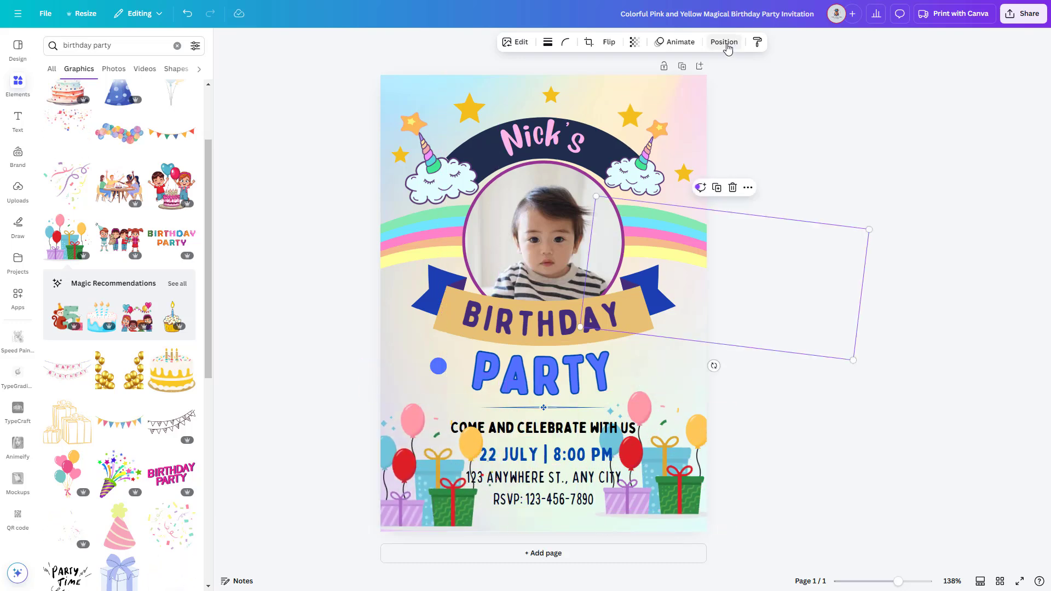
{"action": "left_click", "coordinate": [724, 43]}
{"action": "left_click", "coordinate": [164, 72]}
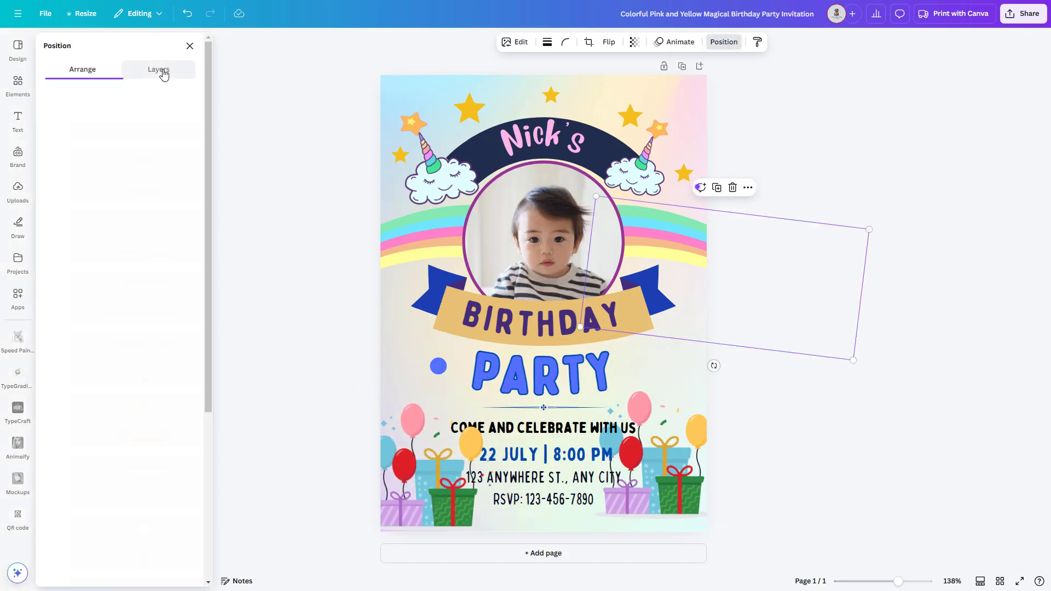
{"action": "scroll", "coordinate": [130, 140], "scroll_direction": "up", "scroll_amount": 5}
{"action": "left_click_drag", "start_coordinate": [130, 143], "coordinate": [141, 363]}
{"action": "scroll", "coordinate": [141, 364], "scroll_direction": "down", "scroll_amount": 2}
- Shrink both balloons-and-gift-boxes graphics and move them outward into the page's lower corners, clear of the event details
{"action": "left_click_drag", "start_coordinate": [497, 404], "coordinate": [474, 427]}
{"action": "left_click_drag", "start_coordinate": [437, 482], "coordinate": [429, 476]}
{"action": "left_click", "coordinate": [658, 485]}
{"action": "left_click_drag", "start_coordinate": [595, 391], "coordinate": [633, 414]}
{"action": "left_click", "coordinate": [684, 370]}
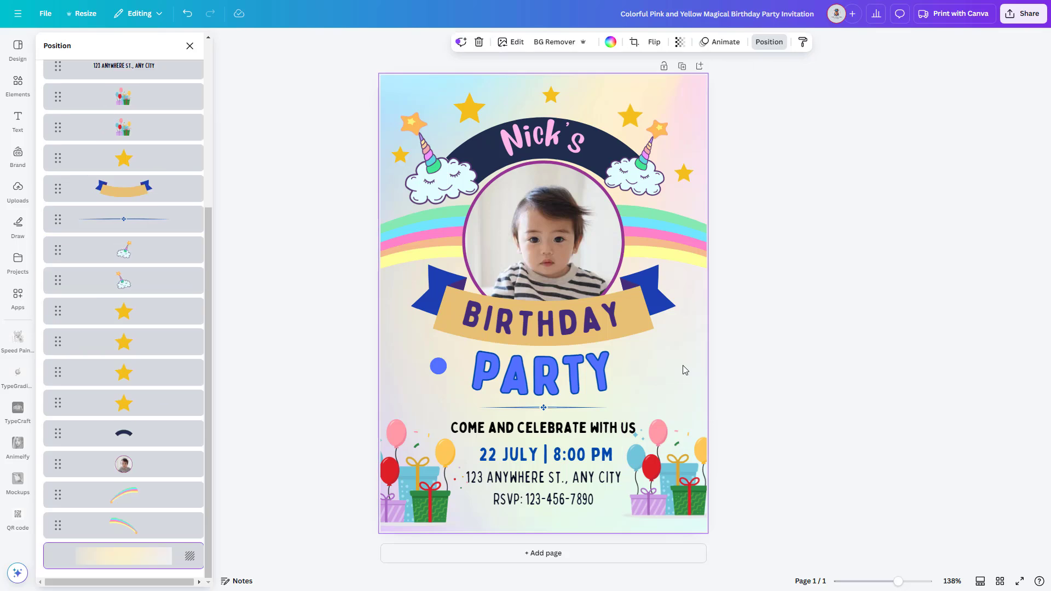
- Slightly enlarge the gift graphic in the page's lower right corner and shift it closer to the page edge
{"action": "left_click_drag", "start_coordinate": [657, 475], "coordinate": [657, 484]}
{"action": "left_click_drag", "start_coordinate": [724, 428], "coordinate": [736, 390]}
{"action": "left_click", "coordinate": [684, 370]}
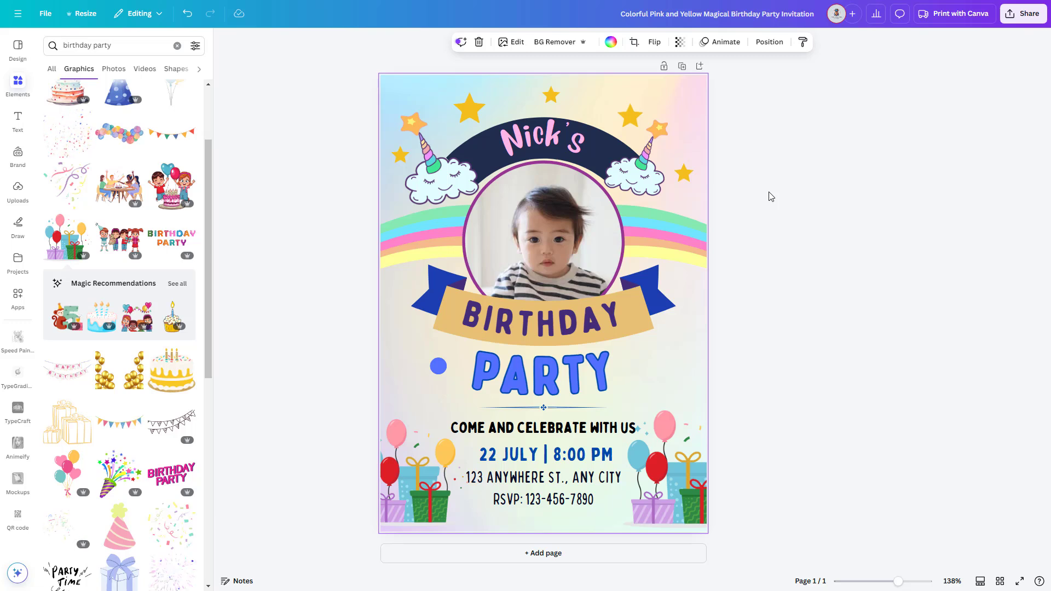
- Download the finished invitation as a PDF Print file and close the elements library
{"action": "left_click", "coordinate": [1011, 19]}
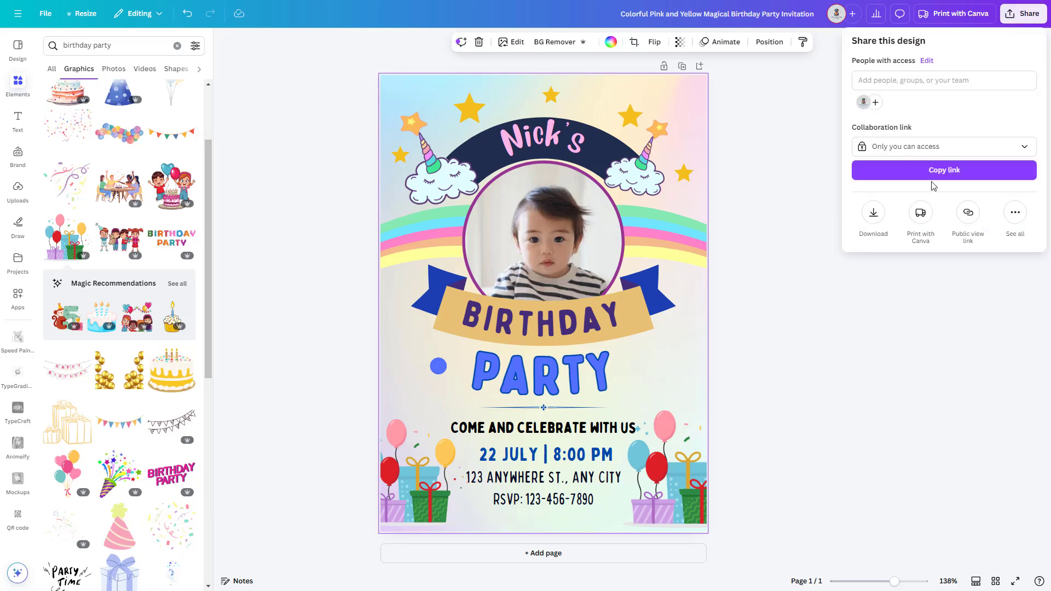
{"action": "left_click", "coordinate": [873, 216]}
{"action": "left_click", "coordinate": [956, 85]}
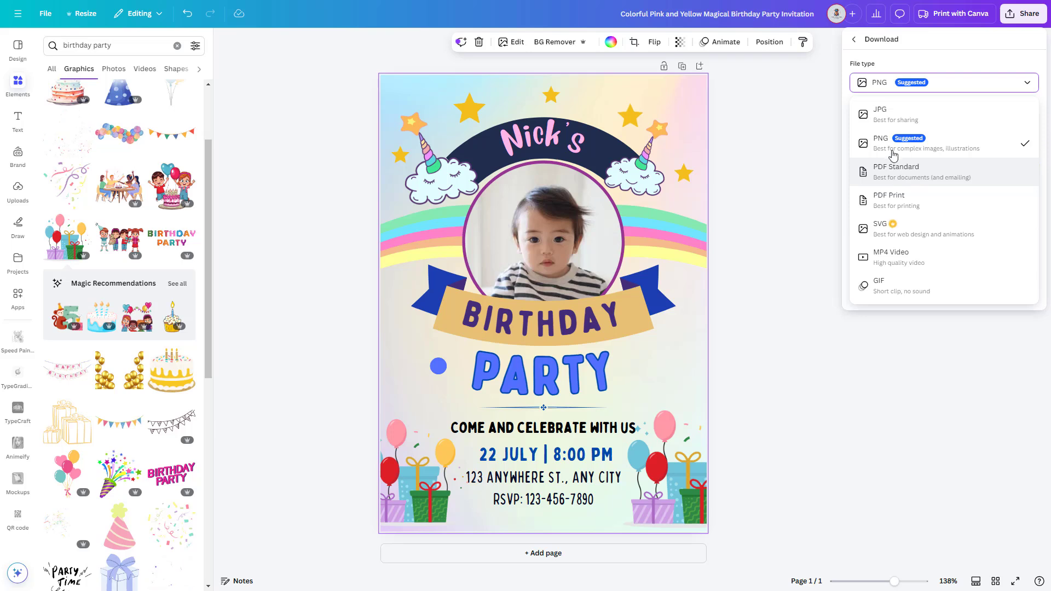
{"action": "left_click", "coordinate": [910, 195]}
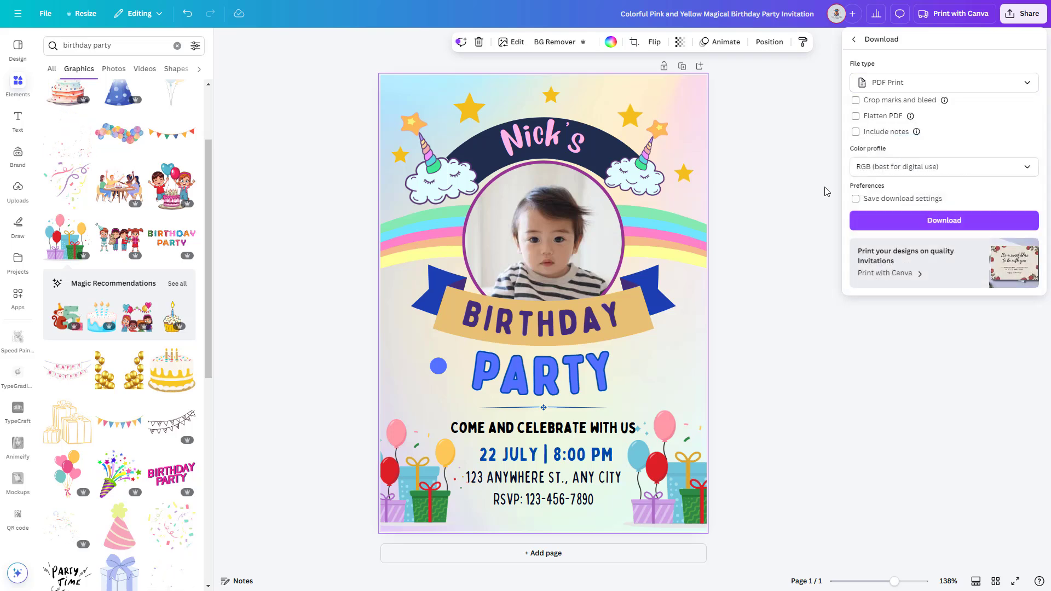
{"action": "left_click", "coordinate": [996, 222]}
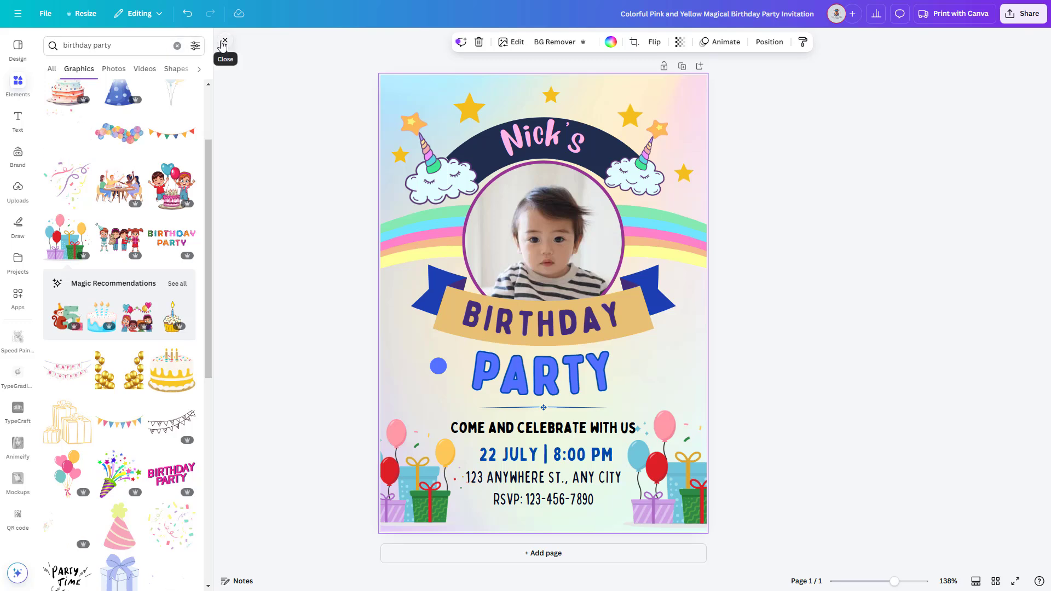
{"action": "left_click", "coordinate": [223, 39]}
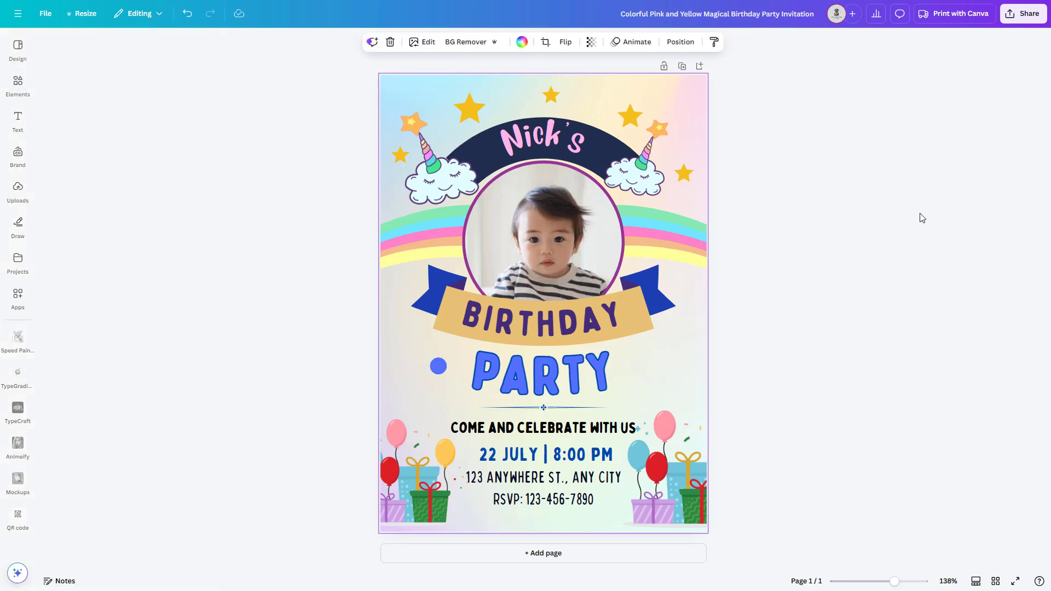